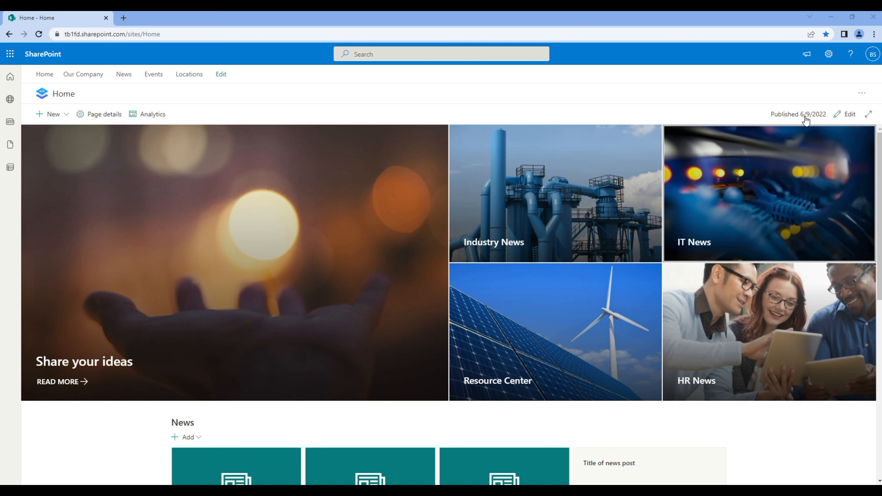
Step: Open the Home site's footer look settings and upload the logo file from the Desktop as the footer logo
left_click(828, 58)
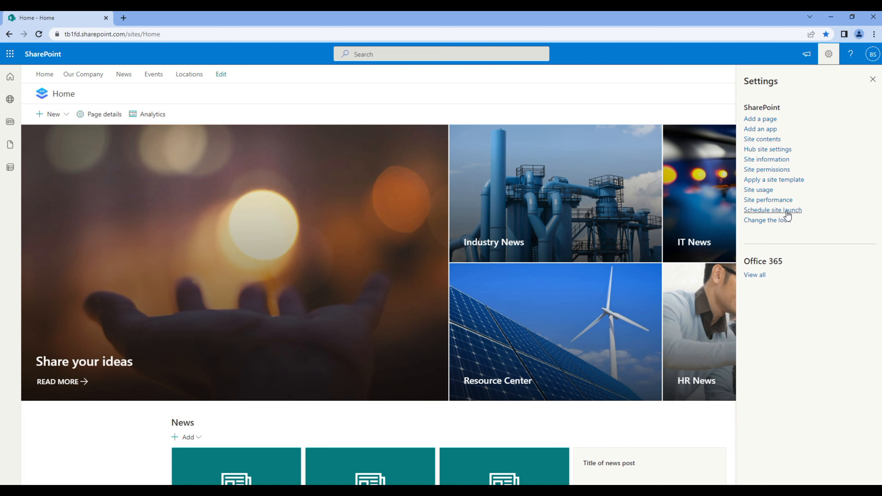
left_click(784, 220)
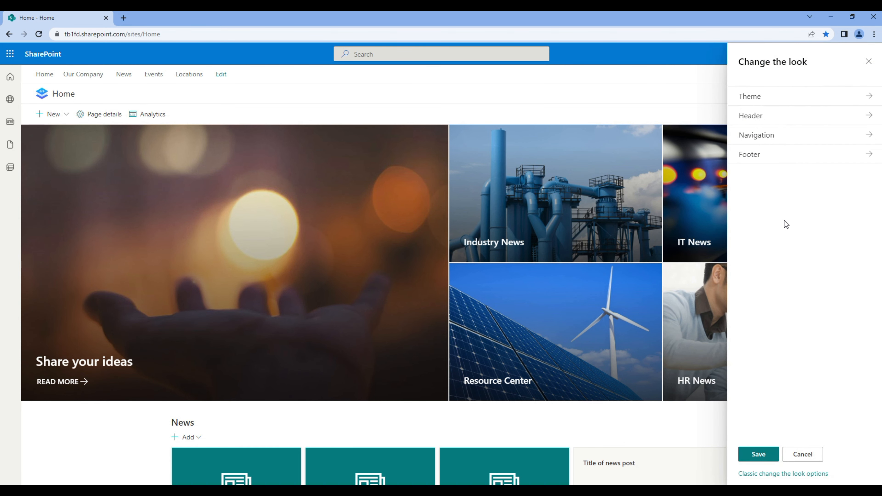
left_click(769, 159)
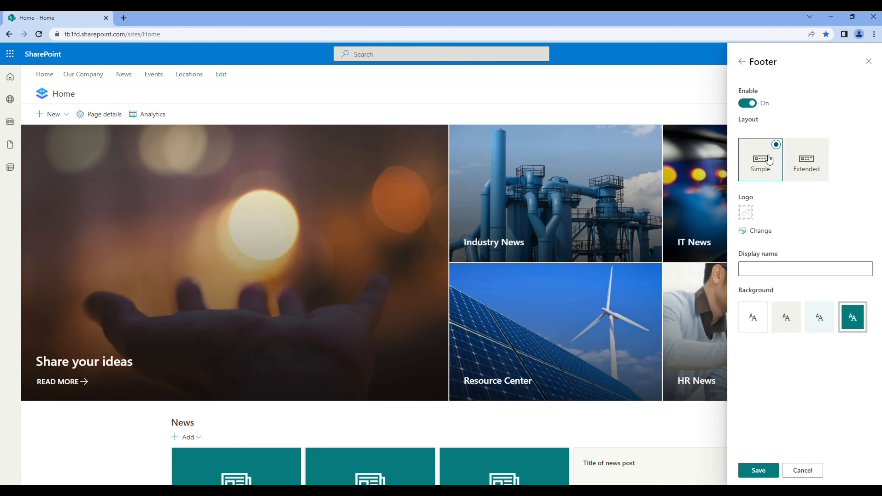
left_click(763, 230)
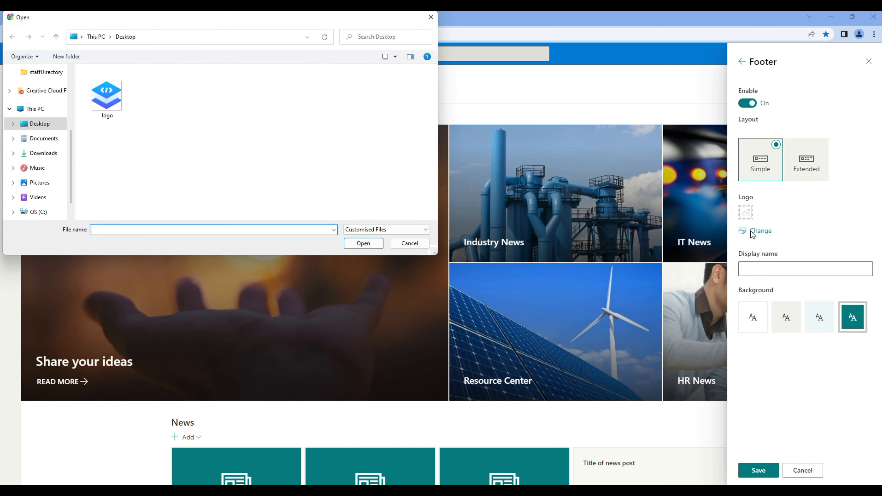
double_click(108, 97)
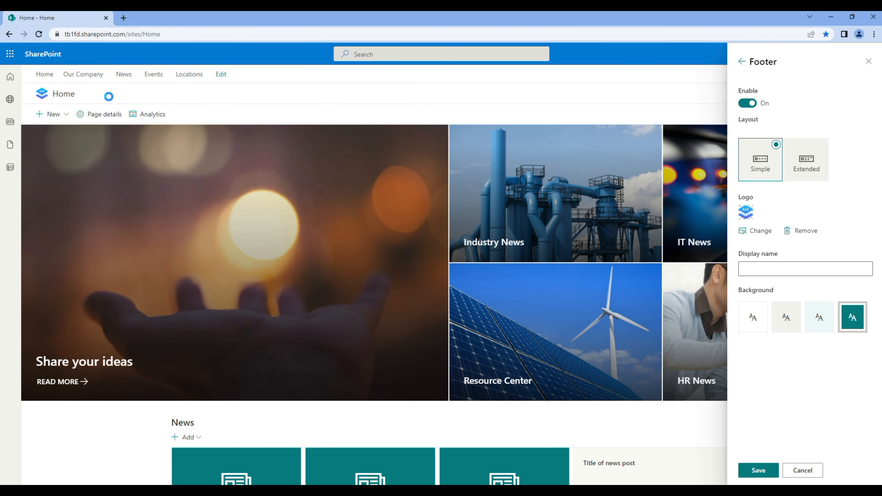
Step: Set the Home footer's display name to "© 2022" and check it in the page preview
left_click(750, 267)
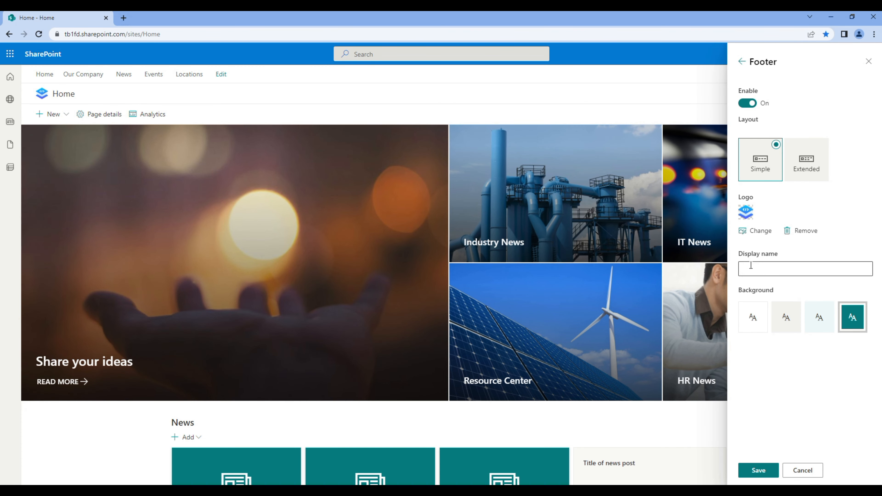
type("© 2022")
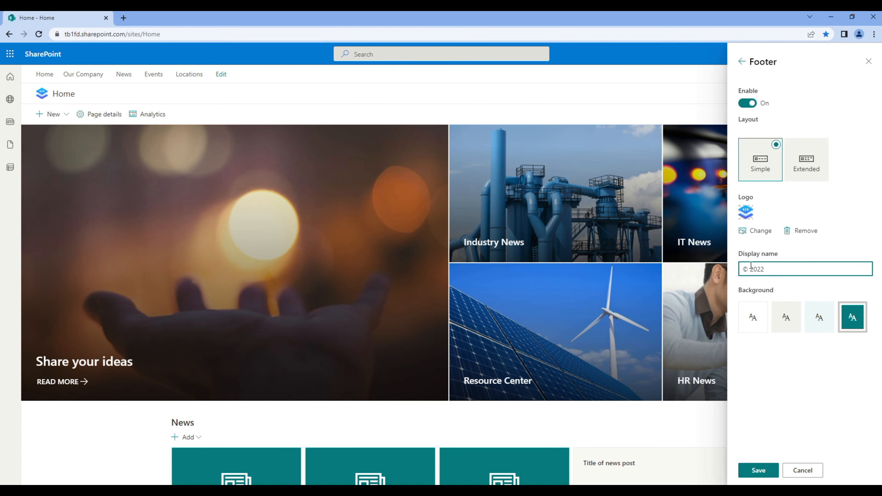
scroll(108, 302, "down", 10)
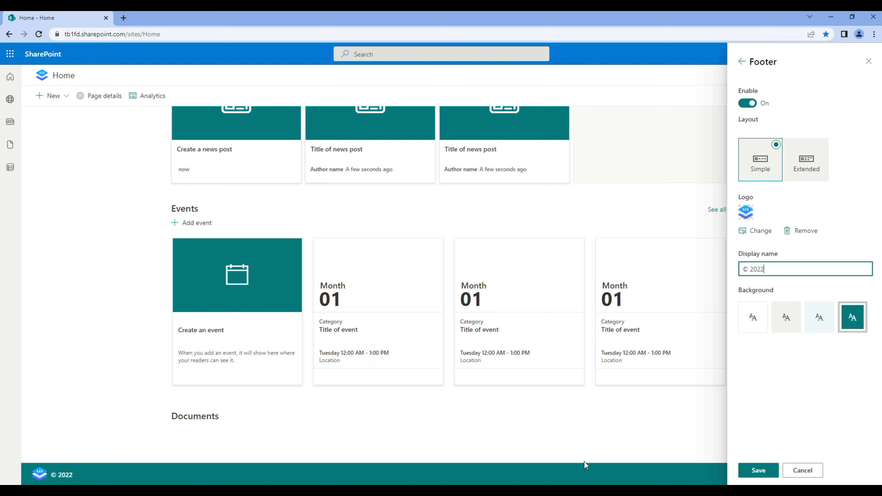
Step: Preview the background options for the Home footer and choose the light grey one
left_click(758, 320)
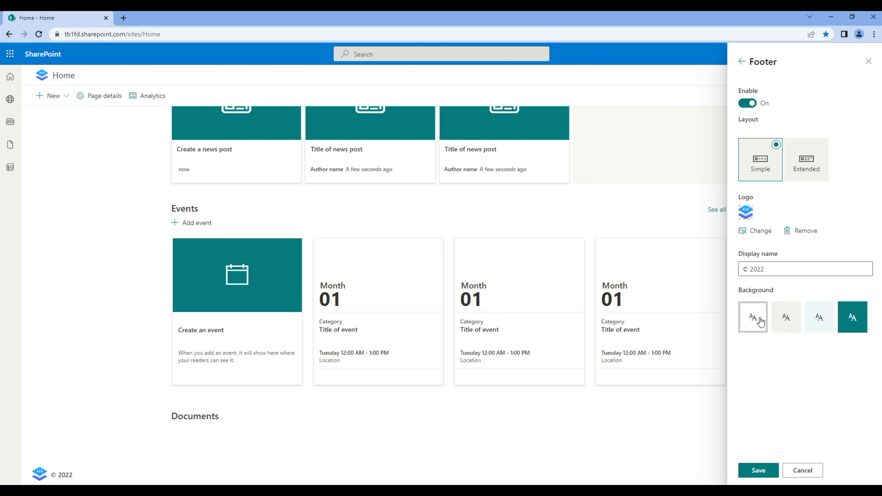
left_click(786, 319)
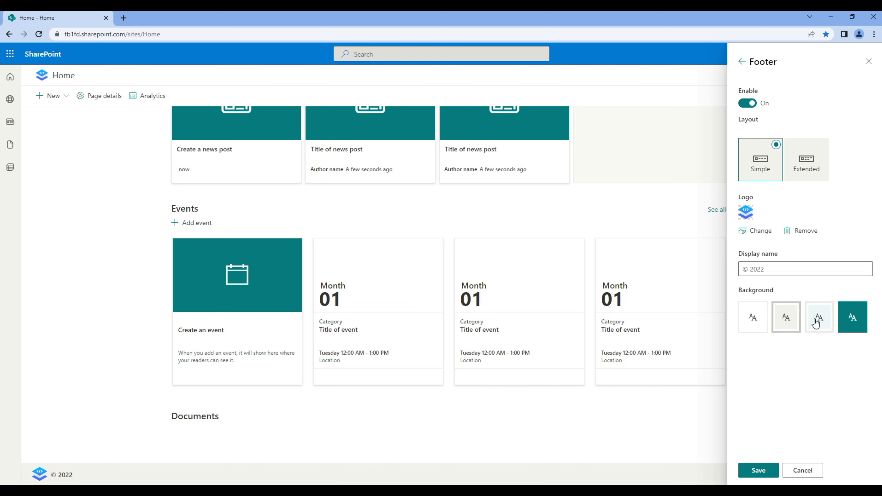
left_click(849, 320)
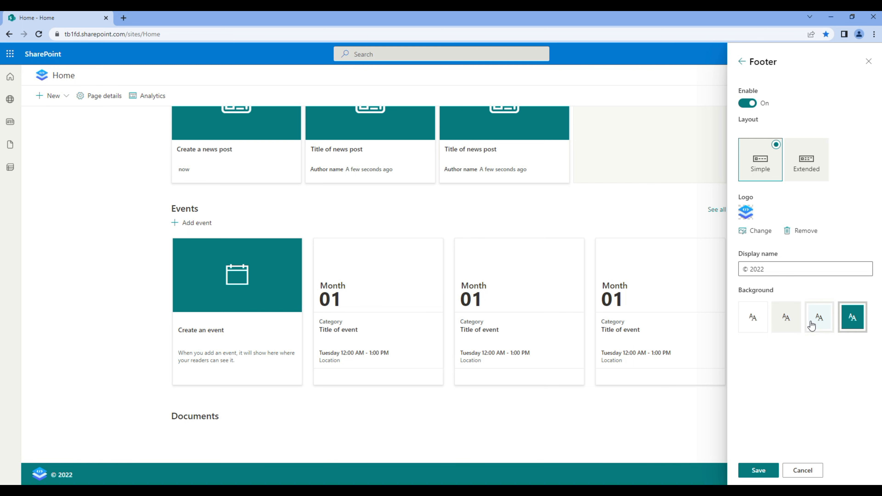
left_click(811, 326)
left_click(787, 316)
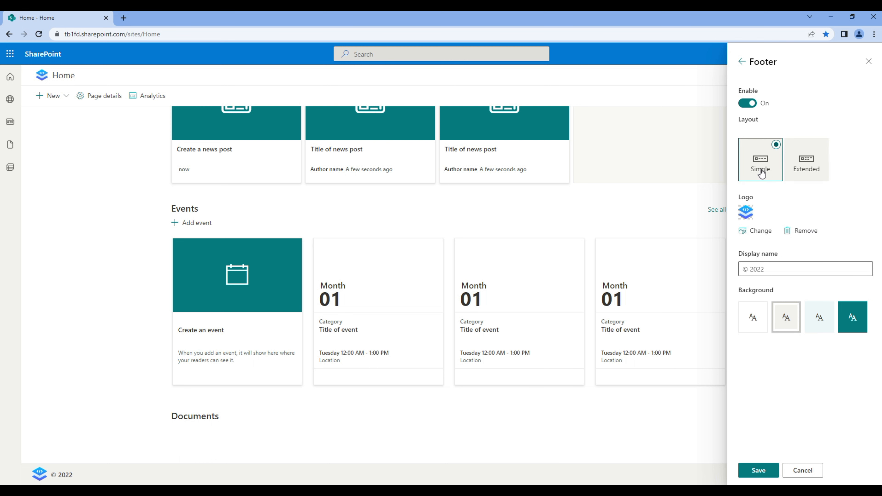
Step: Preview the Extended footer layout, switch back to Simple, and save the Home footer
left_click(799, 170)
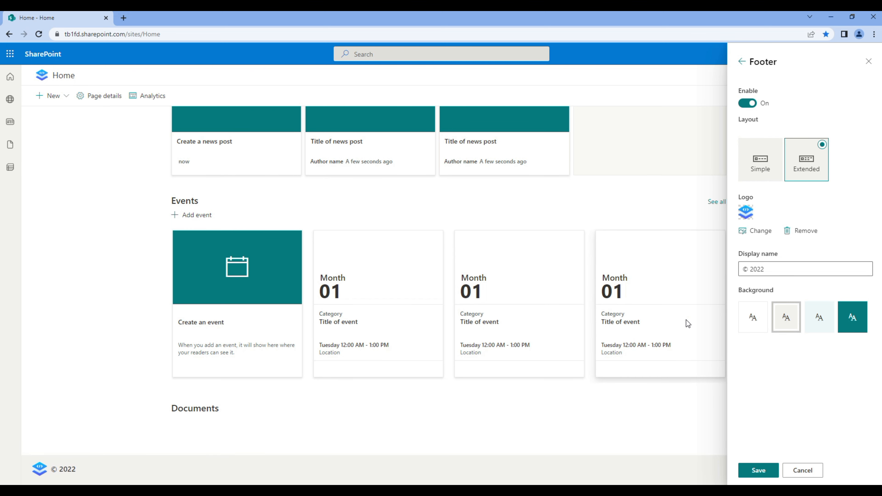
left_click(772, 171)
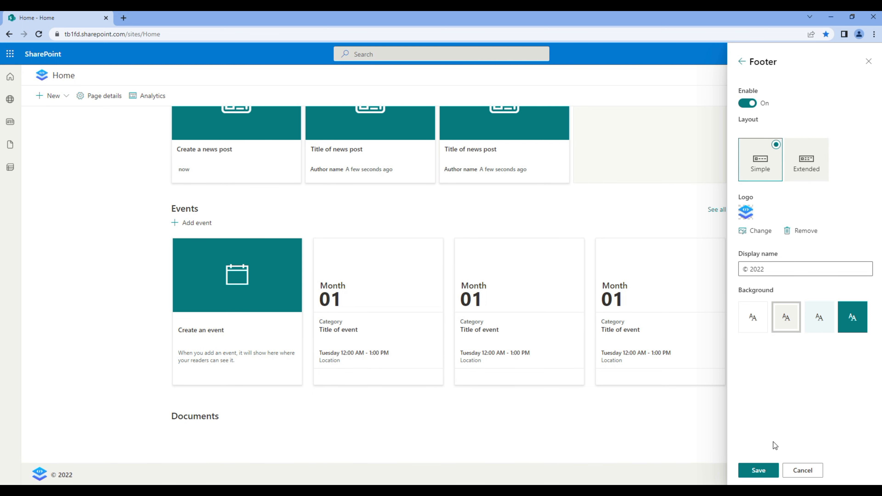
left_click(758, 470)
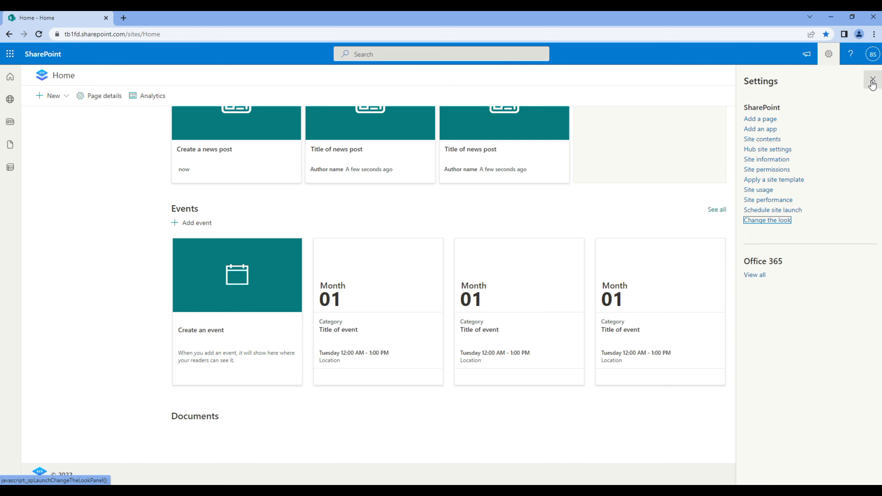
left_click(872, 81)
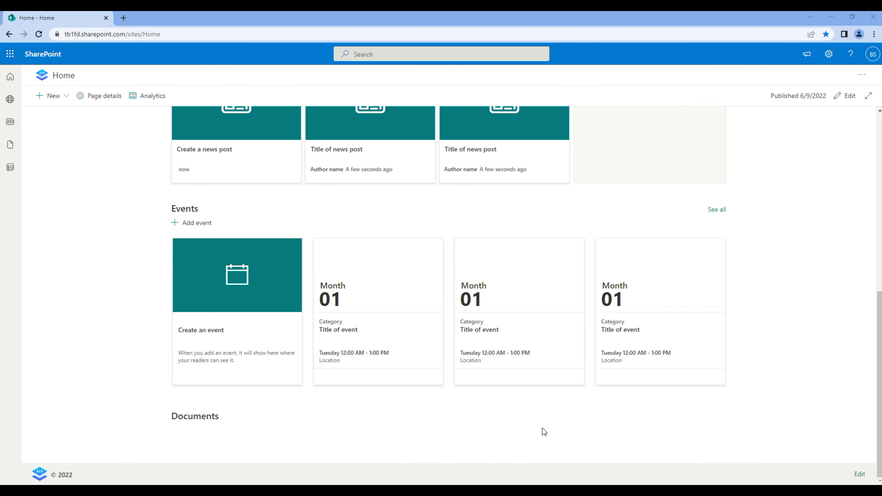
Step: Go to the Our Company site and upload the logo file as its footer logo
scroll(542, 428, "up", 15)
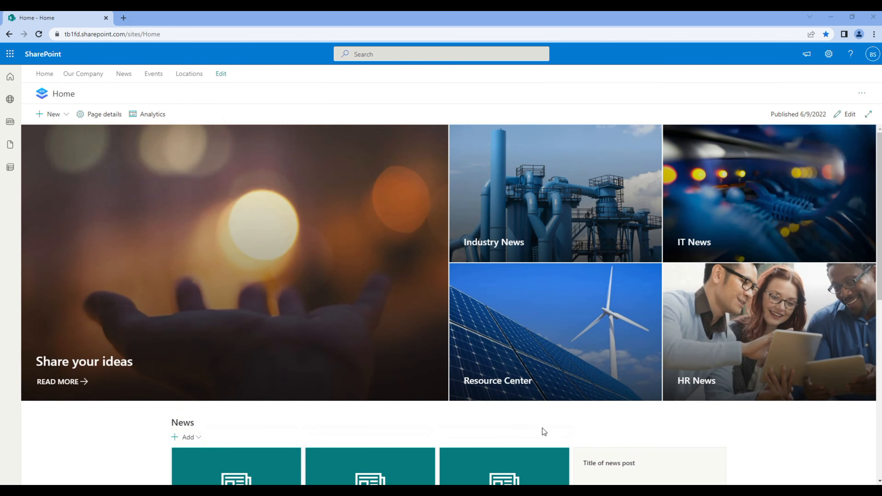
left_click(93, 75)
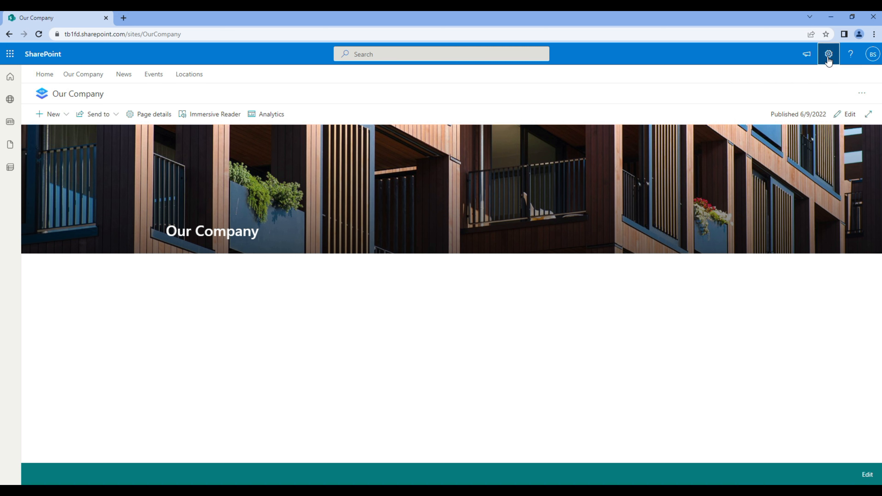
left_click(828, 54)
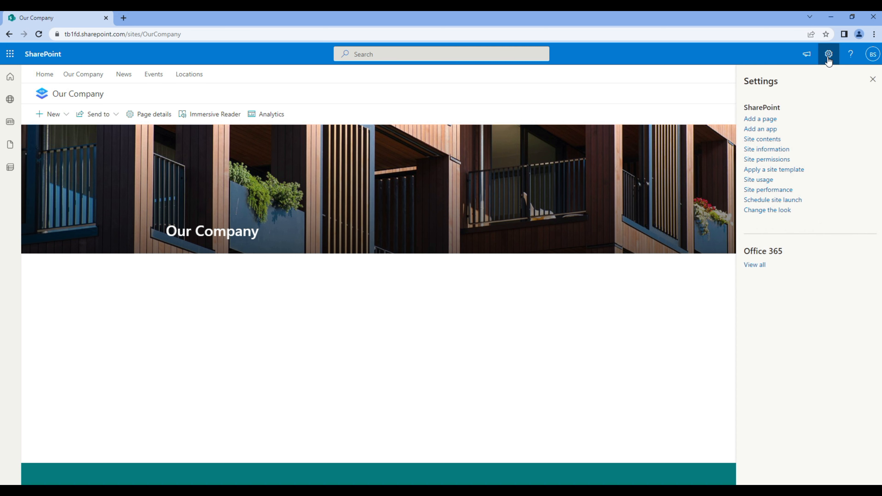
left_click(779, 210)
left_click(772, 154)
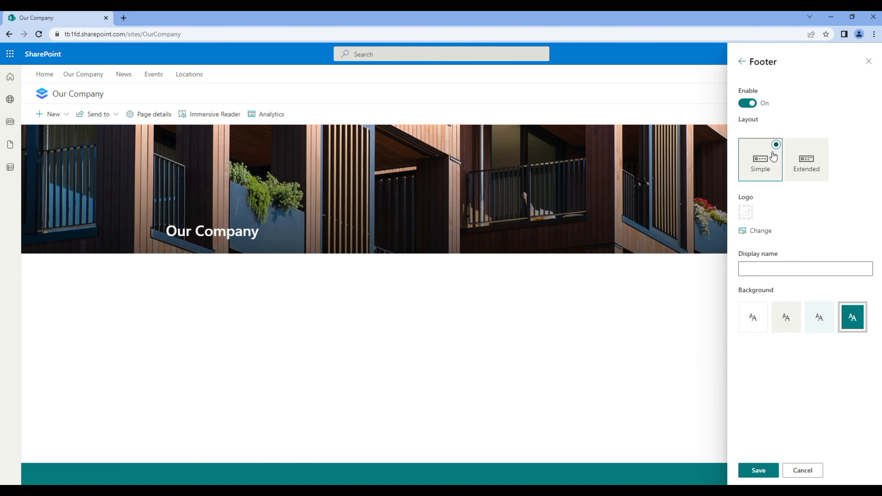
left_click(764, 230)
left_click(114, 91)
double_click(113, 91)
Step: Give the Our Company footer the display name "© 2022" and the light grey background, and save it
left_click(753, 268)
type("© 2022")
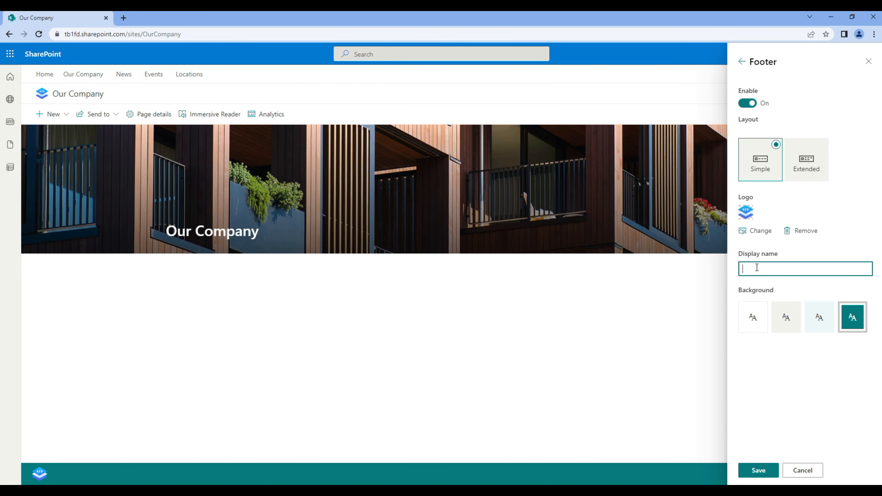
left_click(786, 316)
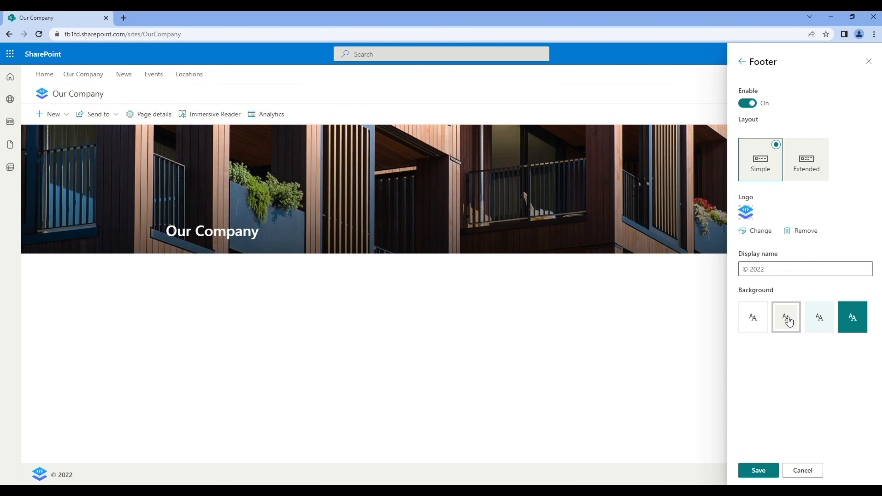
left_click(767, 475)
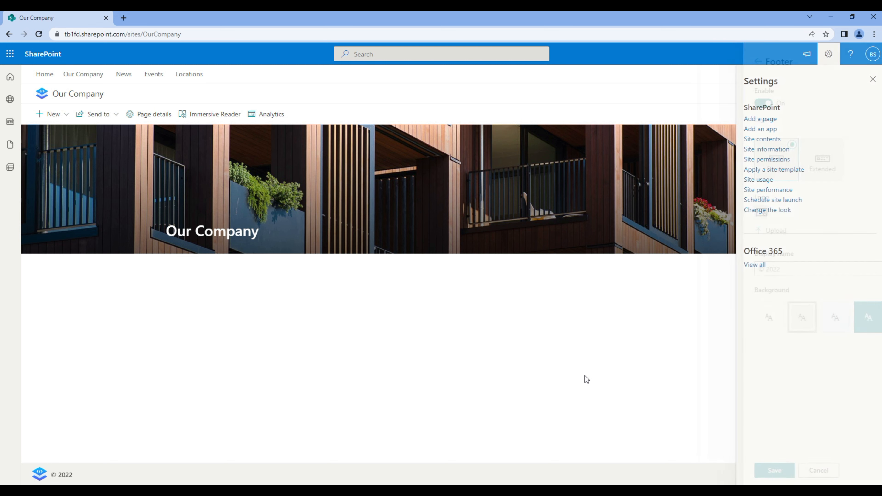
left_click(872, 80)
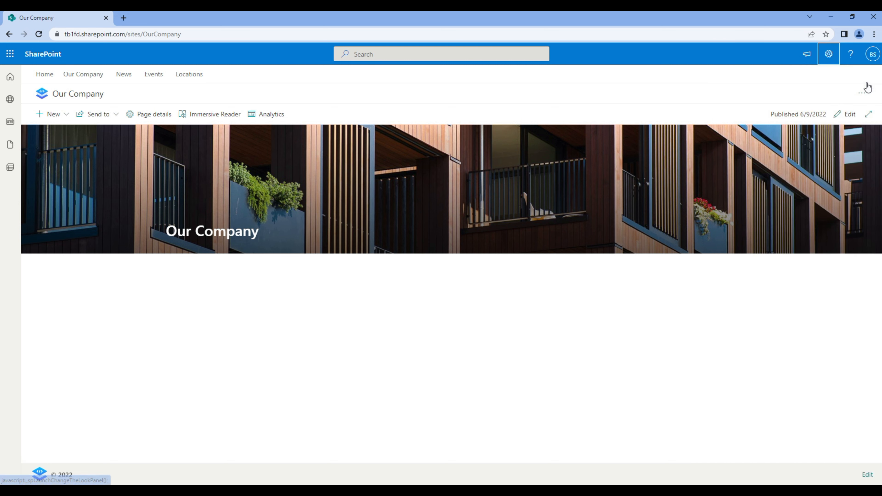
Step: Go to the News site and upload the logo file as its footer logo
left_click(129, 75)
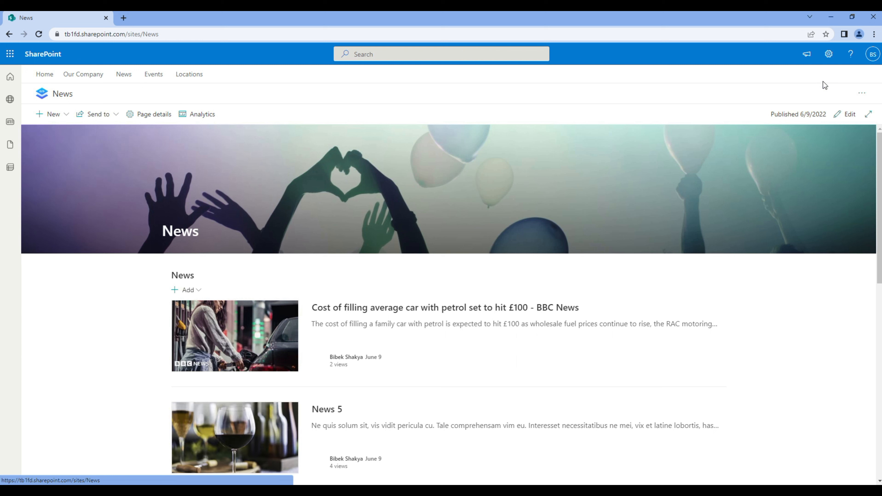
left_click(829, 54)
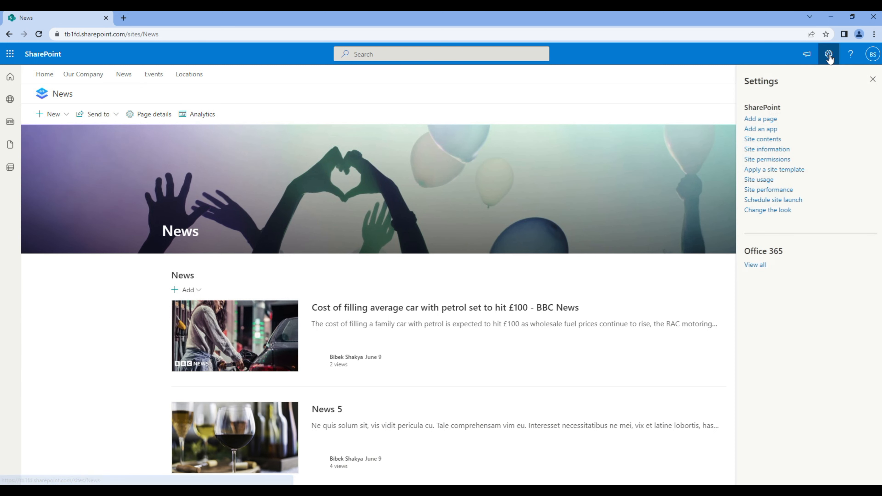
left_click(783, 210)
left_click(765, 158)
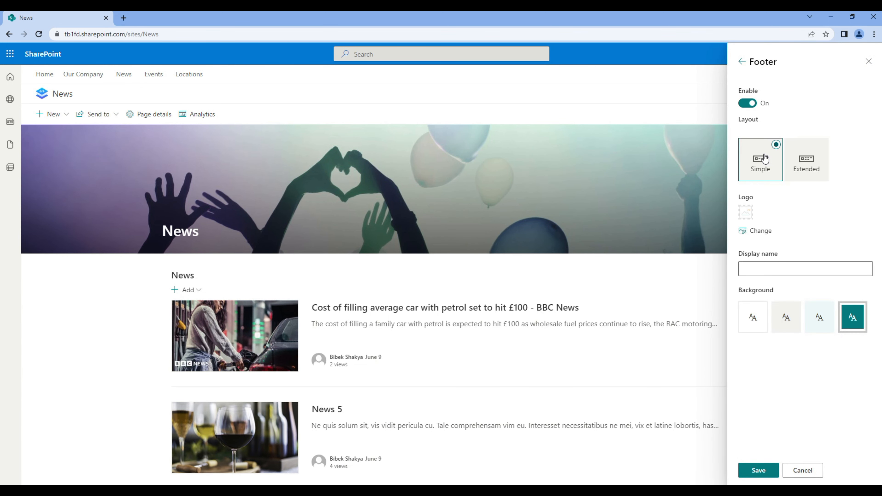
left_click(758, 231)
double_click(107, 101)
Step: Give the News footer the display name "© 2022" and the light grey background, and save it
left_click(756, 271)
type("© 2022")
left_click(792, 317)
left_click(766, 470)
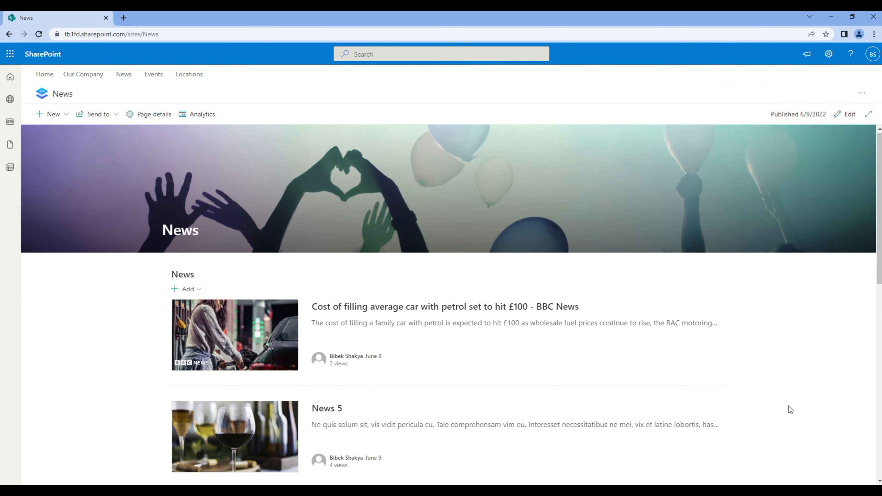
scroll(789, 406, "down", 10)
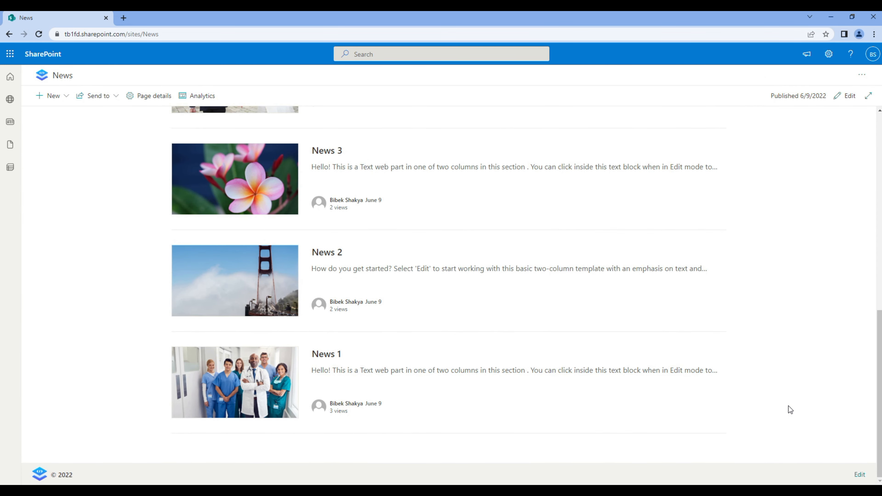
Step: Go to the Events site and upload the logo file as its footer logo
scroll(789, 406, "up", 10)
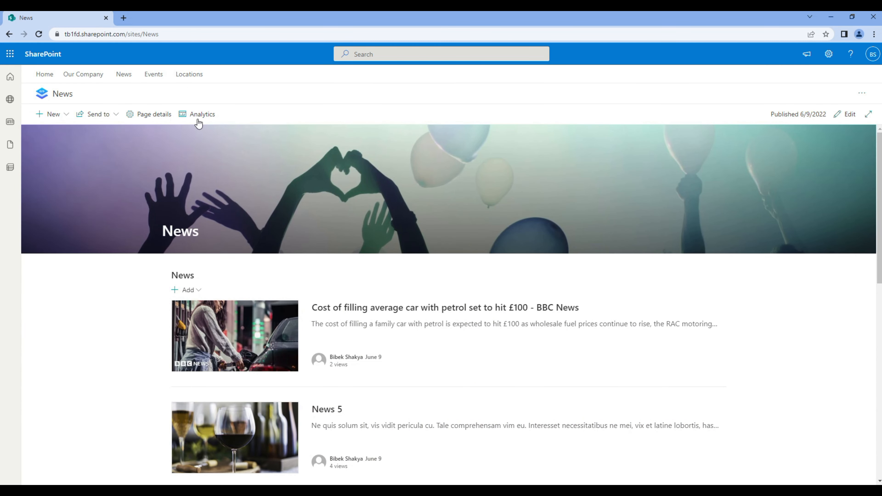
left_click(162, 75)
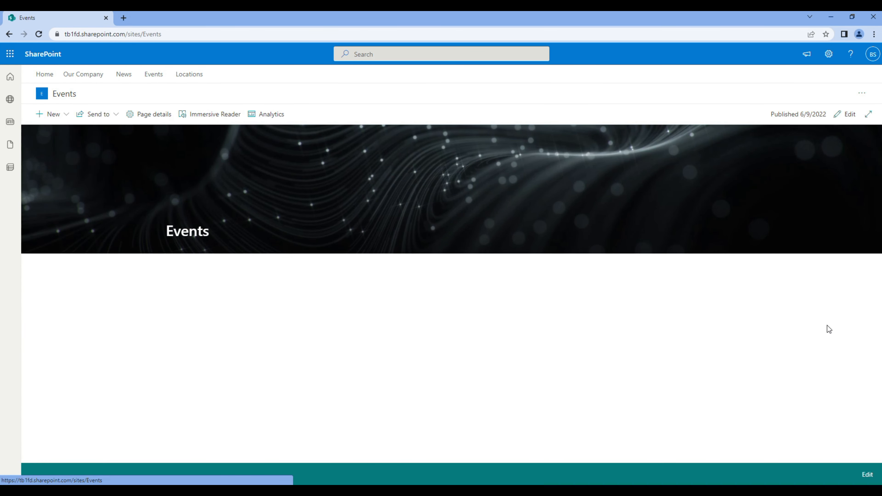
left_click(828, 54)
left_click(782, 210)
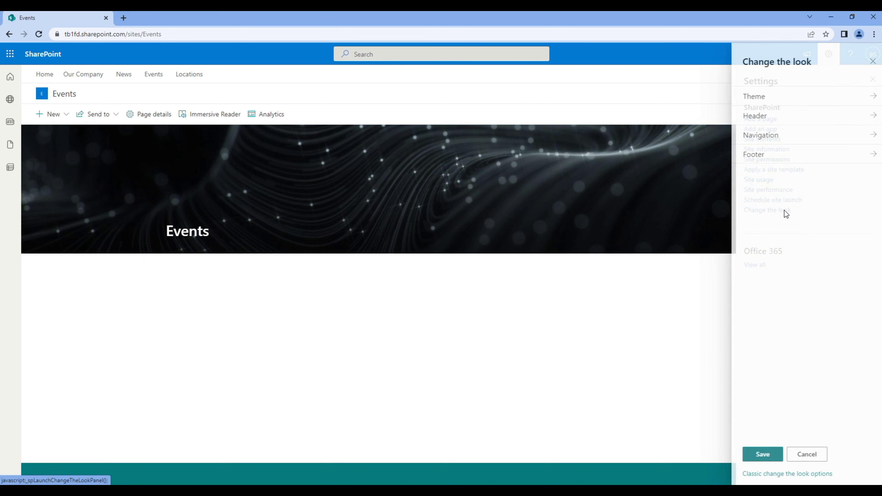
left_click(767, 161)
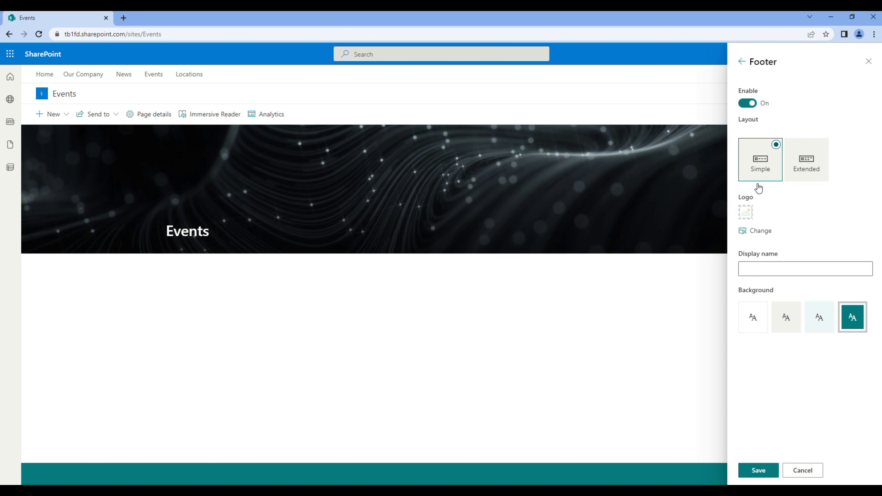
left_click(760, 231)
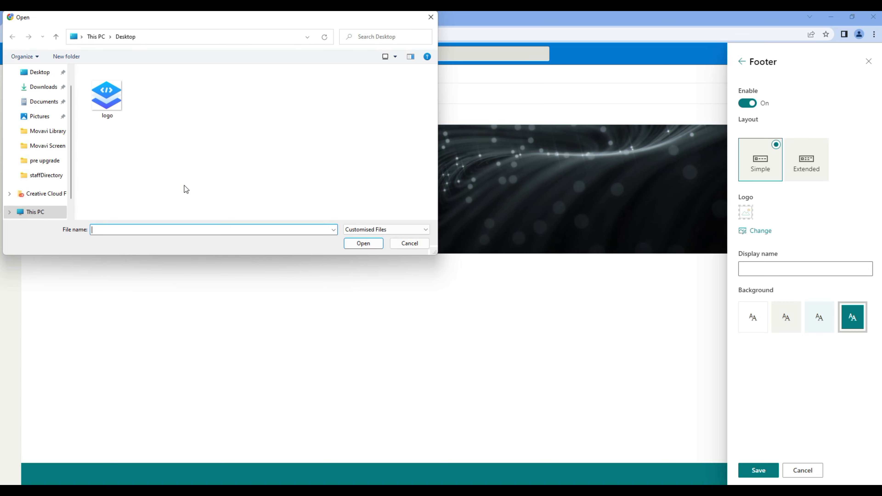
double_click(119, 99)
Step: Give the Events footer the display name "© 2022" and the light grey background, and save it
left_click(805, 270)
type("© 2022")
left_click(786, 316)
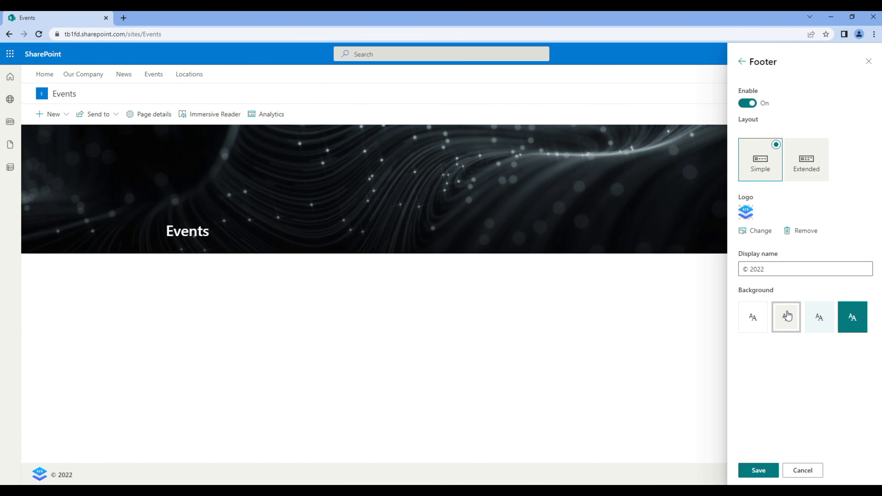
left_click(774, 470)
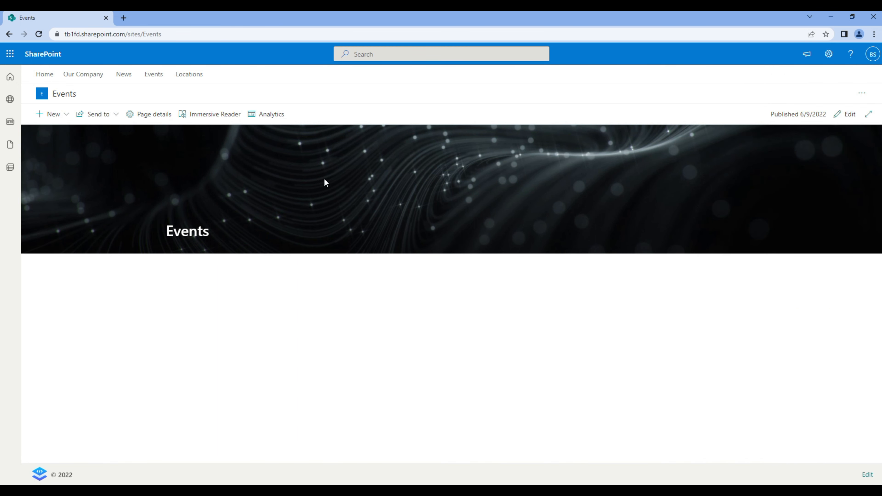
Step: Go to the Locations site and upload the logo file as its footer logo
left_click(192, 77)
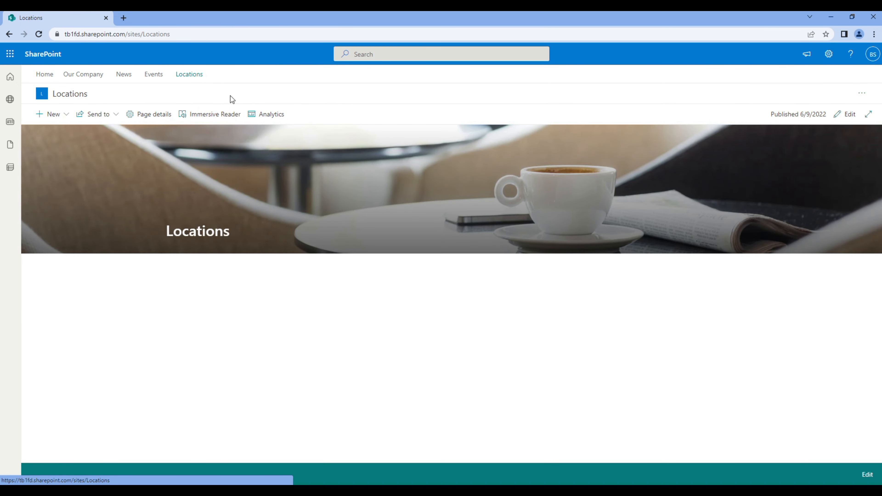
left_click(829, 53)
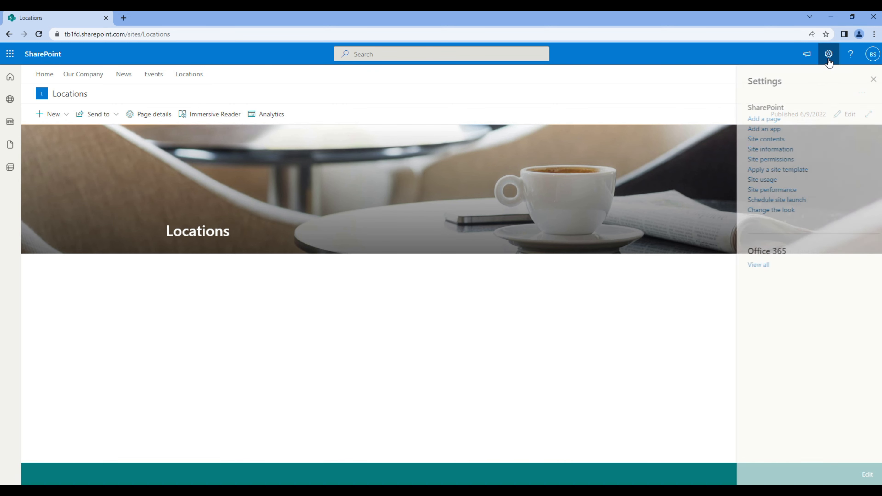
left_click(774, 211)
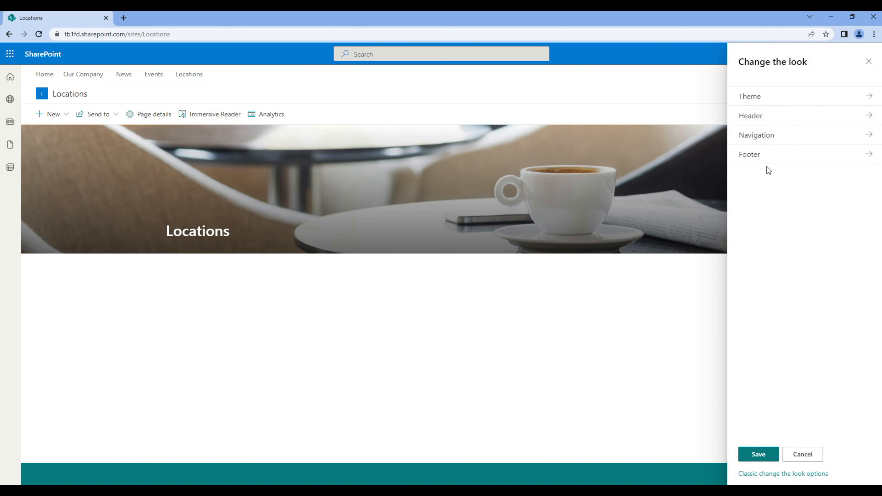
left_click(764, 155)
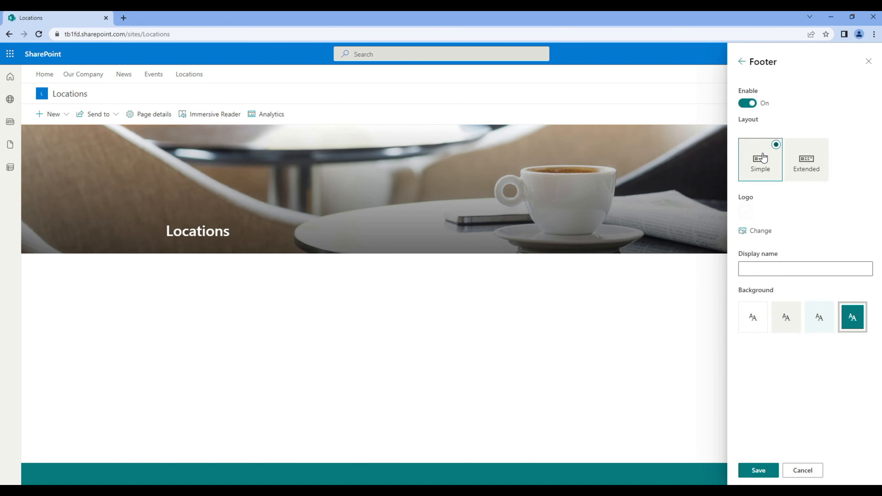
left_click(758, 228)
double_click(110, 92)
Step: Give the Locations footer the display name "© 2022" and the light grey background, and save it
left_click(764, 262)
type("© 2022")
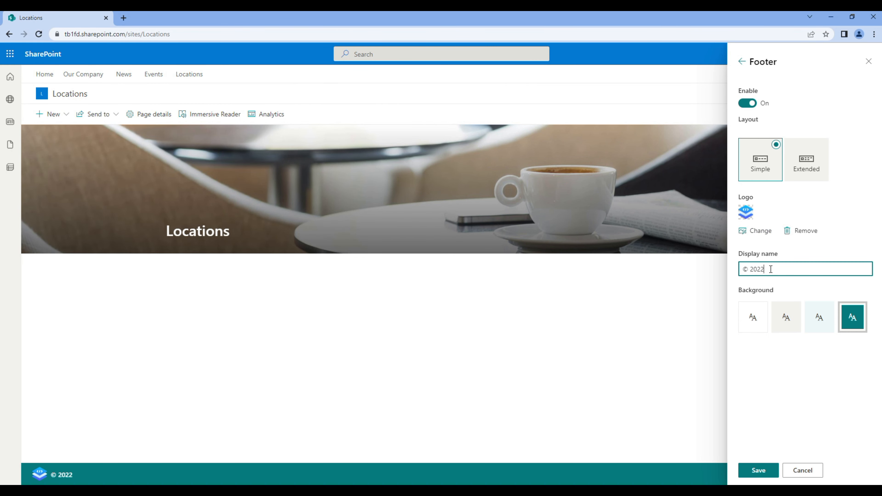
left_click(785, 323)
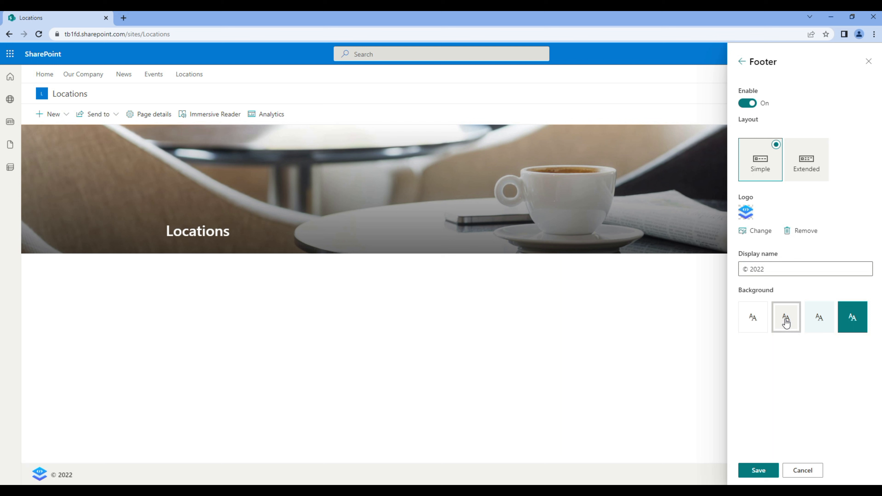
left_click(763, 470)
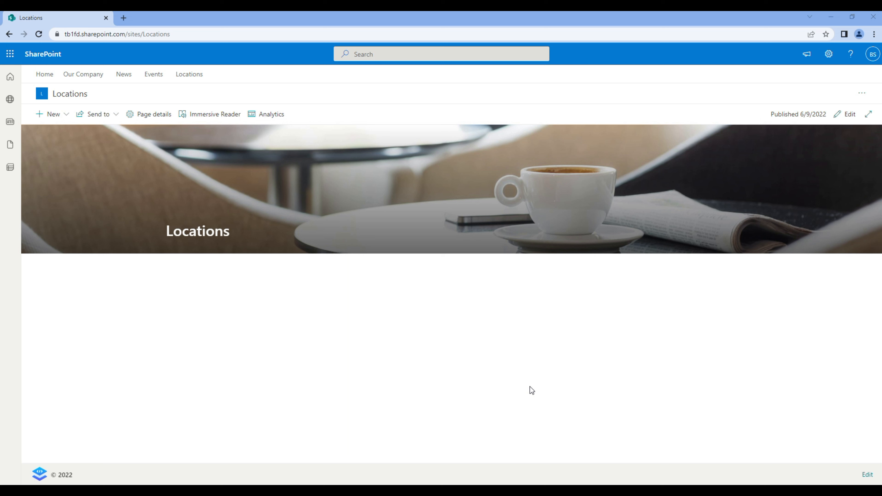
Step: Open the Home, Our Company, News and Events sites in separate browser tabs, and place the Locations tab after them
right_click(50, 79)
left_click(52, 80)
right_click(81, 77)
left_click(95, 83)
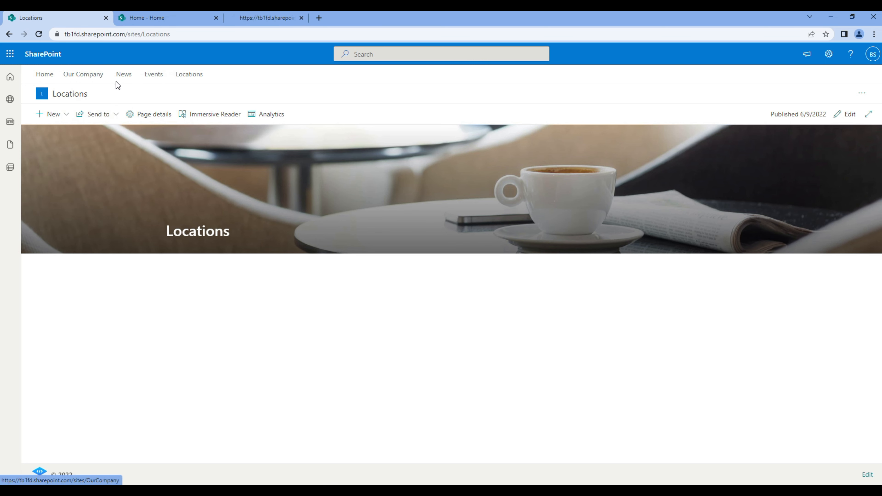
right_click(124, 78)
left_click(138, 83)
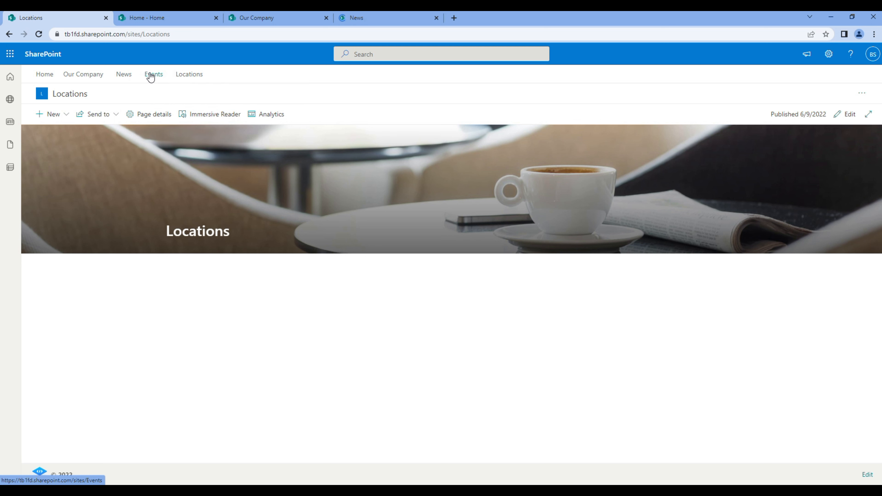
right_click(149, 78)
left_click(163, 83)
left_click_drag(84, 18, 530, 27)
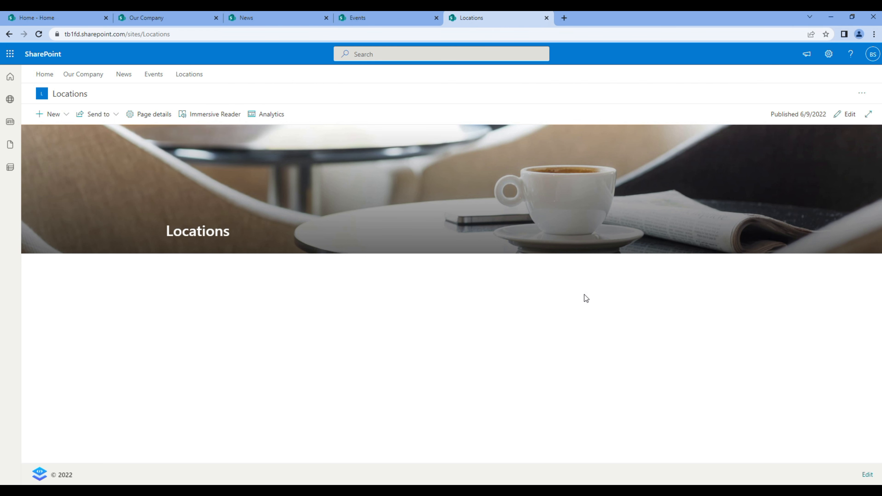
left_click(75, 19)
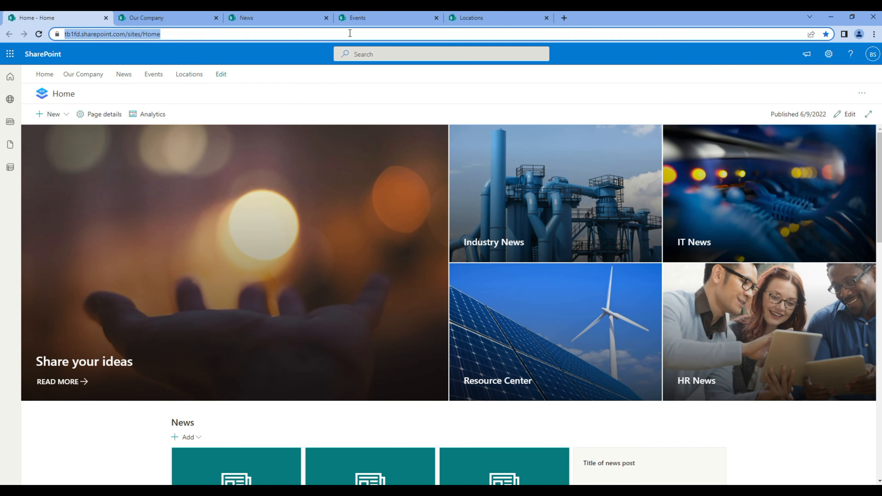
left_click(481, 19)
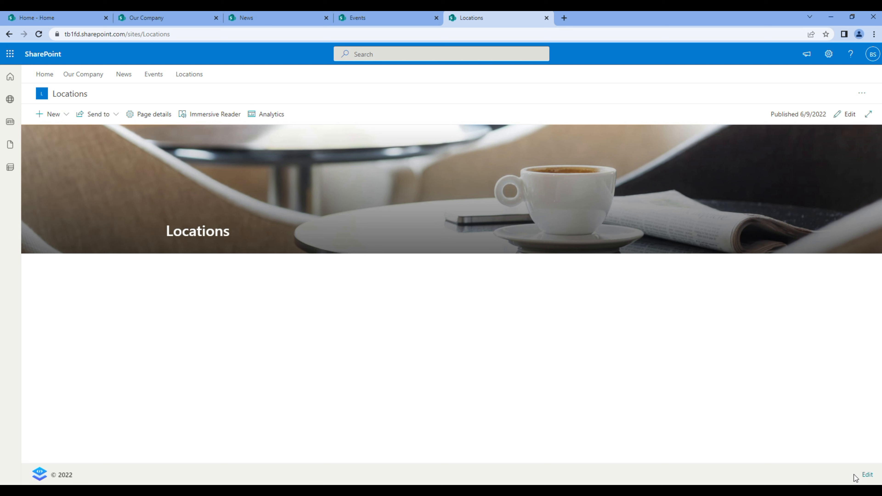
left_click(866, 475)
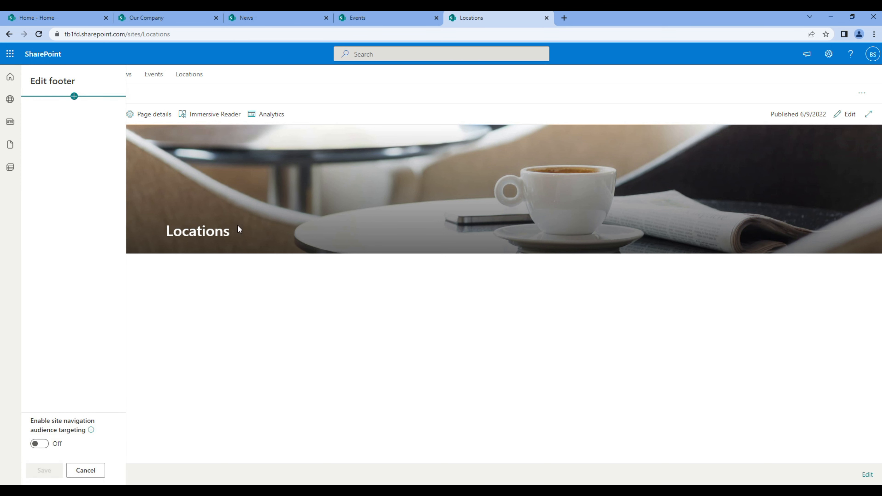
left_click(74, 97)
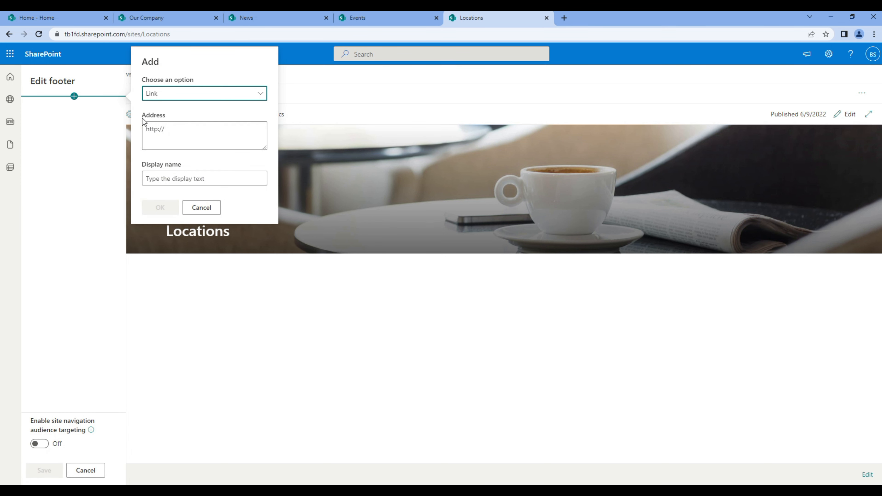
left_click(196, 142)
type("https://tb1fd.sharepoint.com/sites/Home")
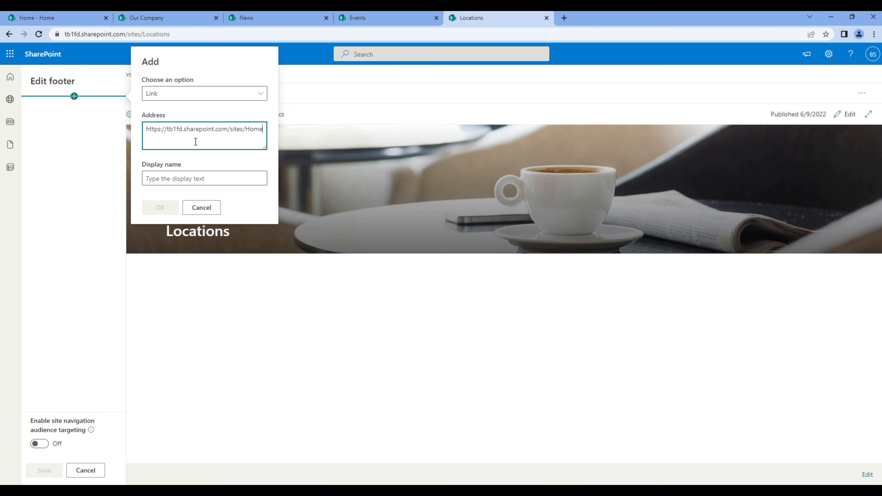
double_click(252, 128)
type("Home")
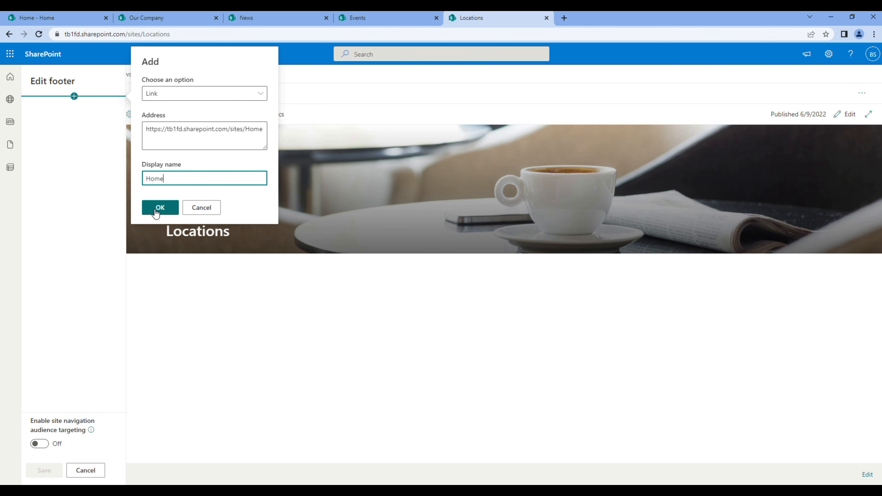
left_click(159, 208)
left_click(154, 17)
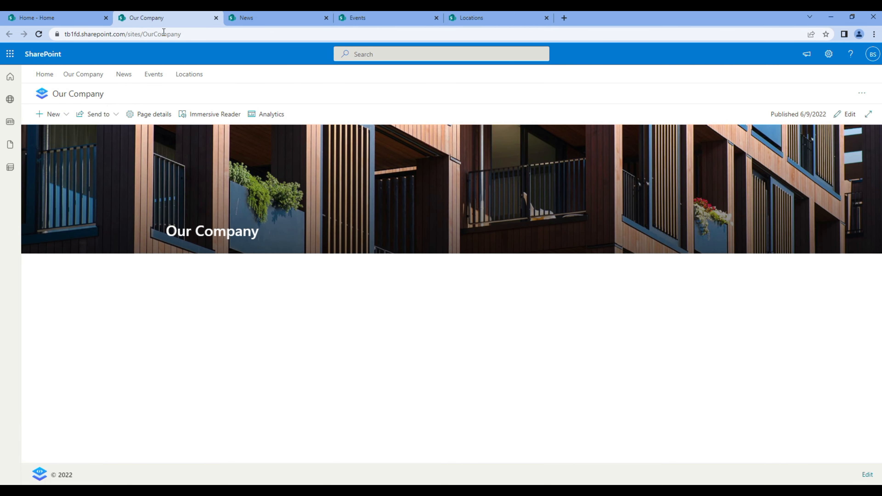
left_click(309, 39)
key("ctrl+c")
left_click(462, 21)
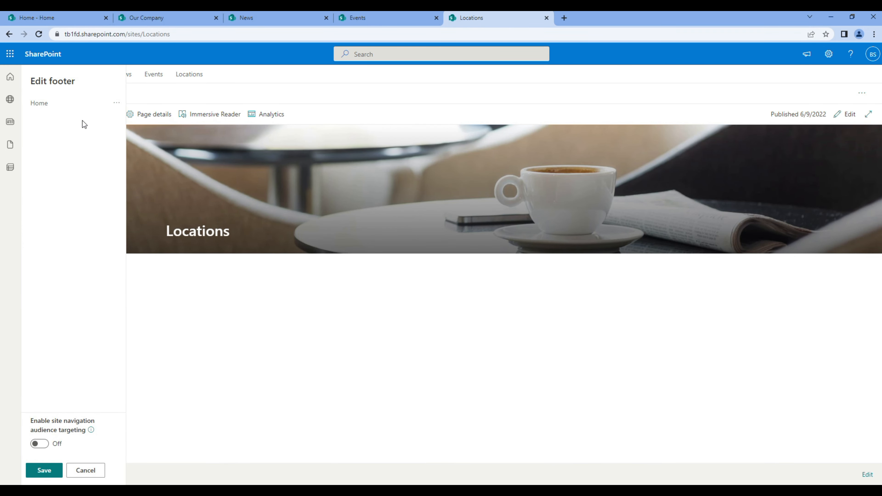
left_click(73, 112)
left_click_drag(146, 129, 166, 132)
key("ctrl+v")
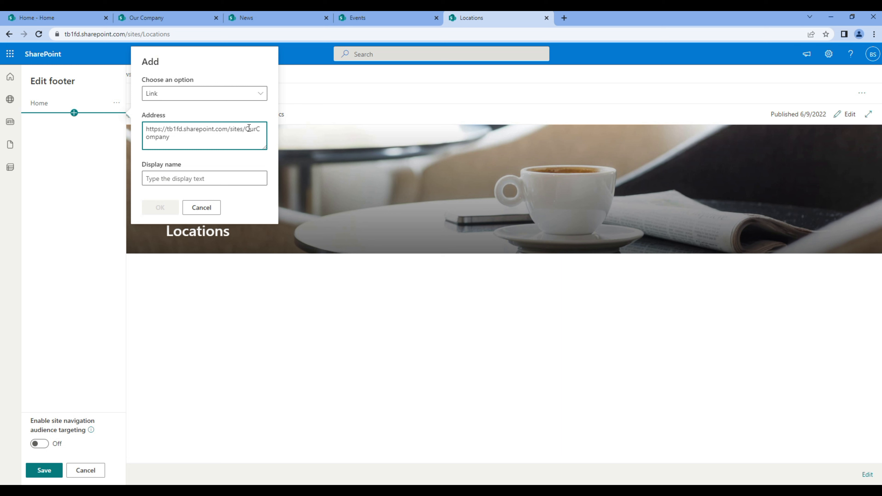
left_click_drag(249, 128, 170, 138)
left_click(198, 178)
type("OurCompany")
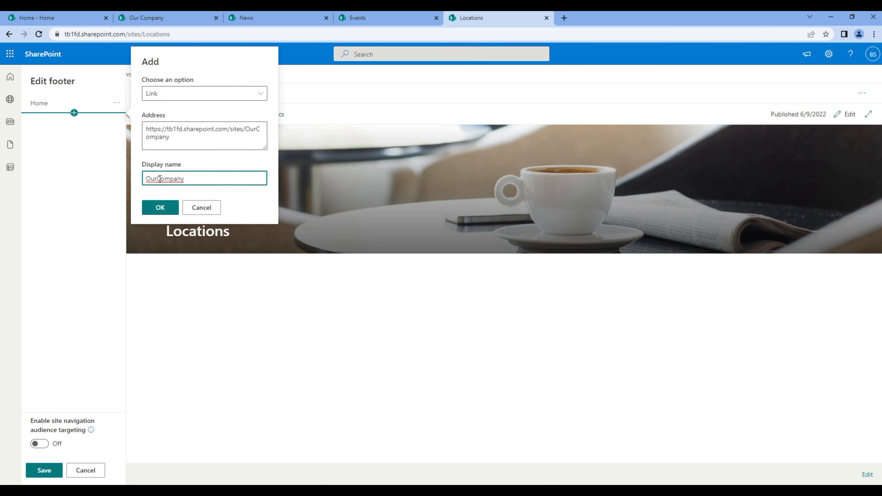
left_click(160, 207)
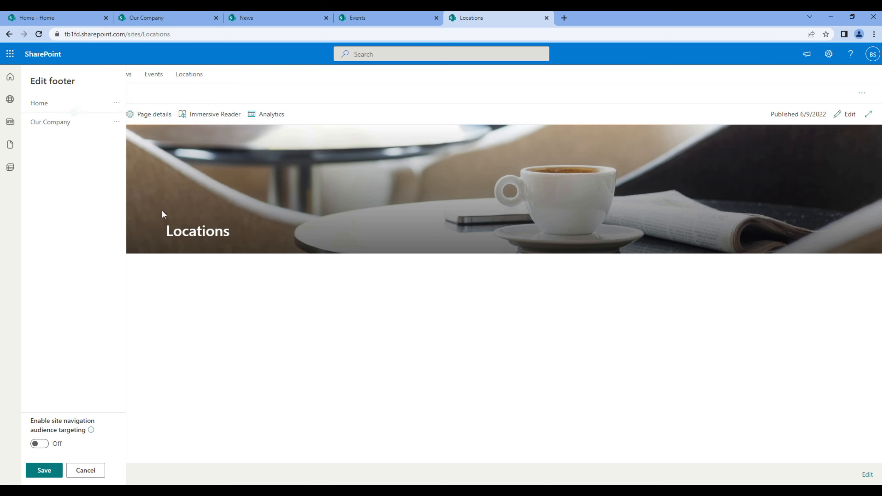
left_click(296, 19)
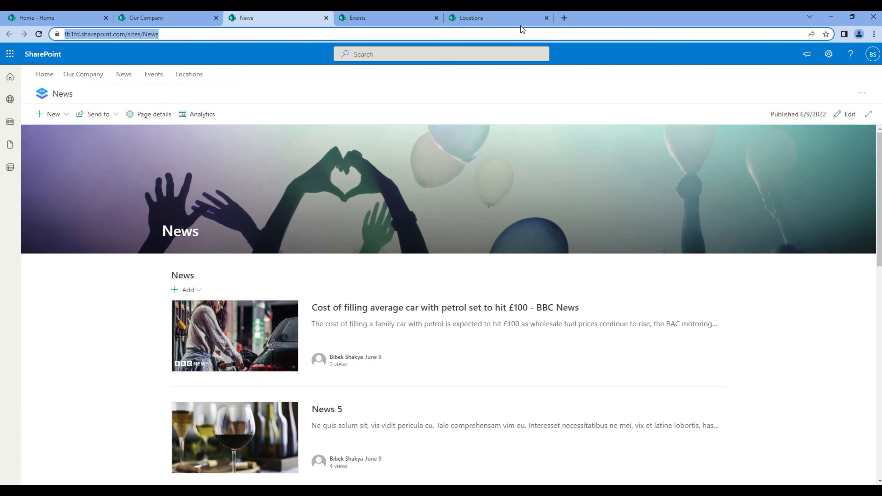
left_click(504, 20)
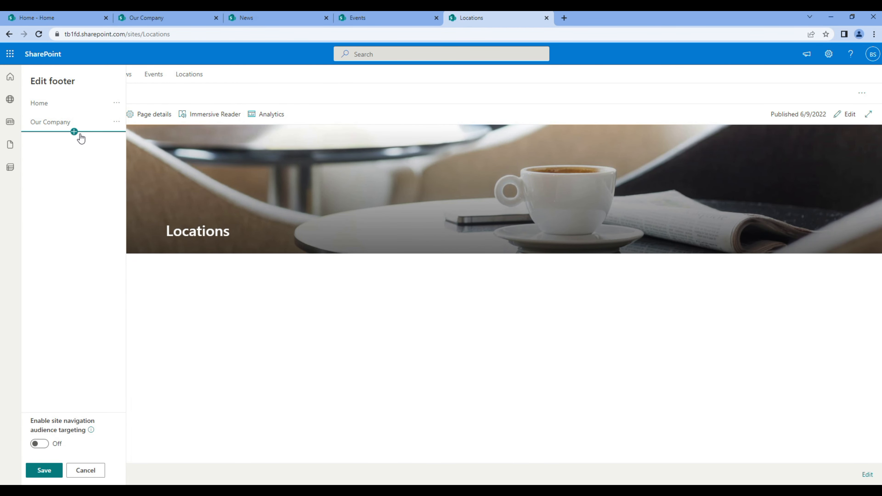
left_click(74, 132)
left_click(192, 141)
type("https://tb1fd.sharepoint.com/sites/News")
double_click(246, 130)
left_click(176, 177)
left_click(161, 208)
left_click(358, 19)
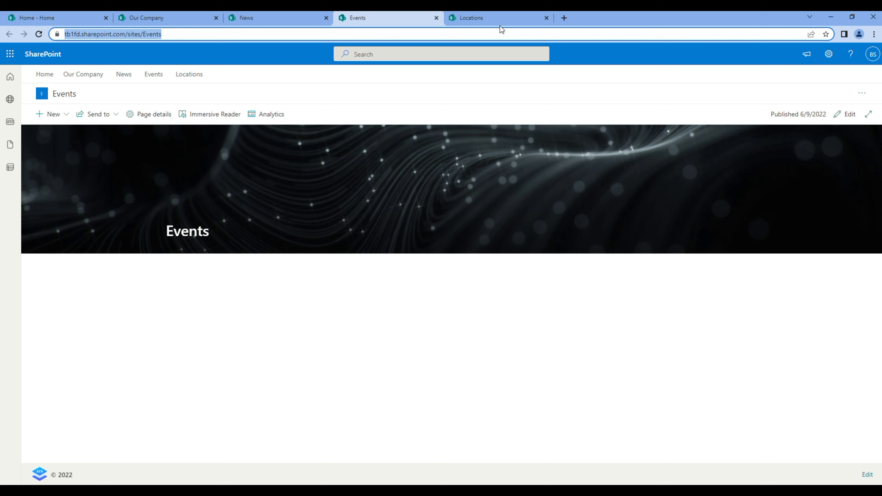
left_click(500, 21)
left_click(74, 150)
type("https://tb1fd.sharepoint.com/sites/Events")
double_click(245, 147)
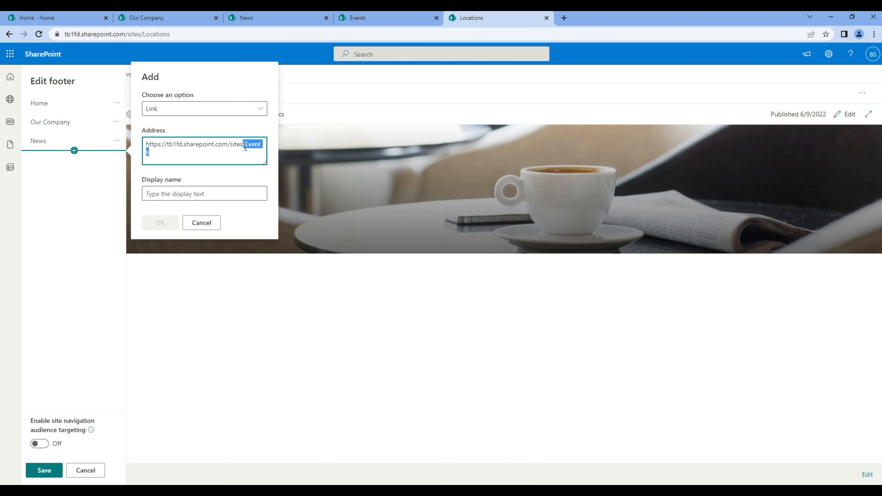
key("ctrl+c")
left_click(204, 193)
key("ctrl+v")
left_click(175, 223)
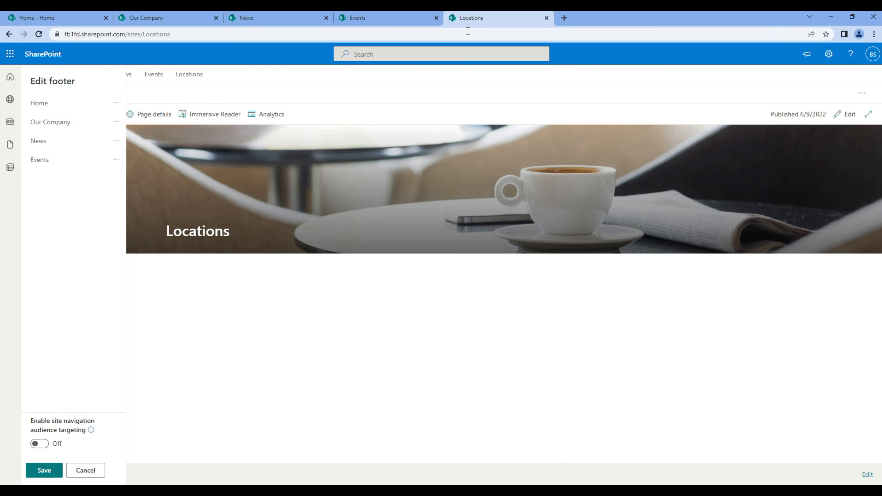
left_click(74, 169)
left_click(208, 174)
key("ctrl+v")
double_click(245, 164)
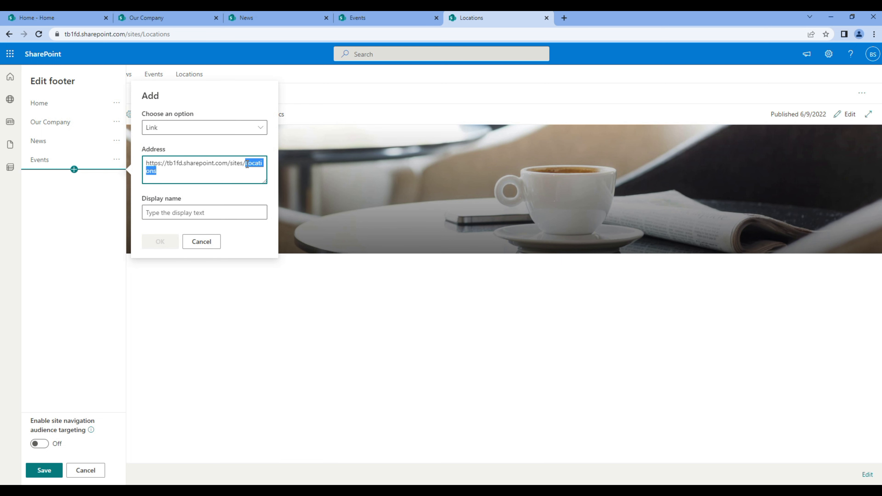
left_click(197, 208)
key("ctrl+v")
left_click(160, 241)
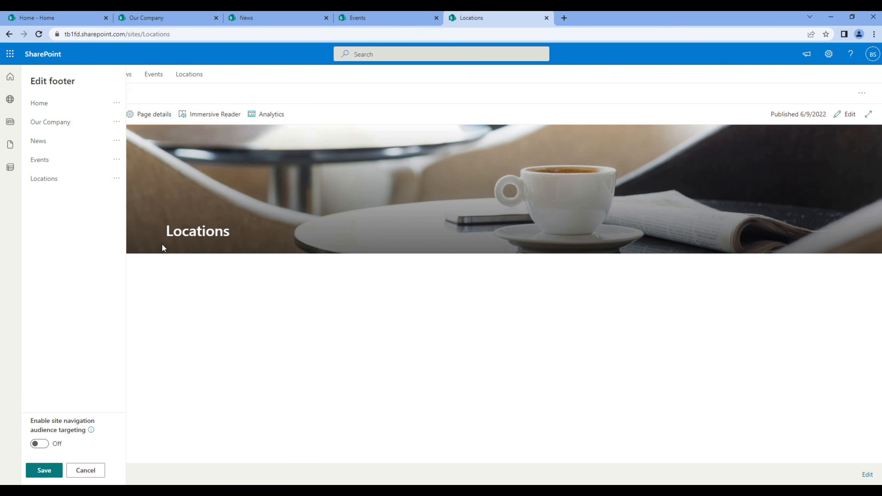
left_click(63, 473)
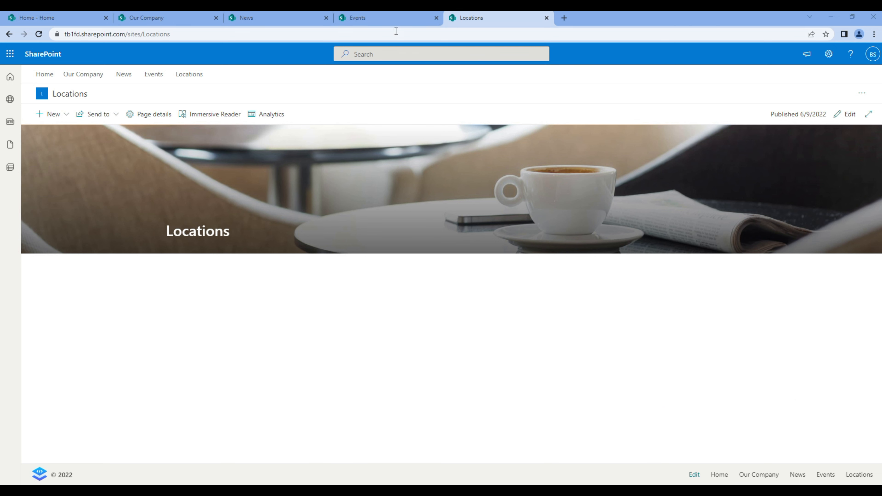
left_click(84, 19)
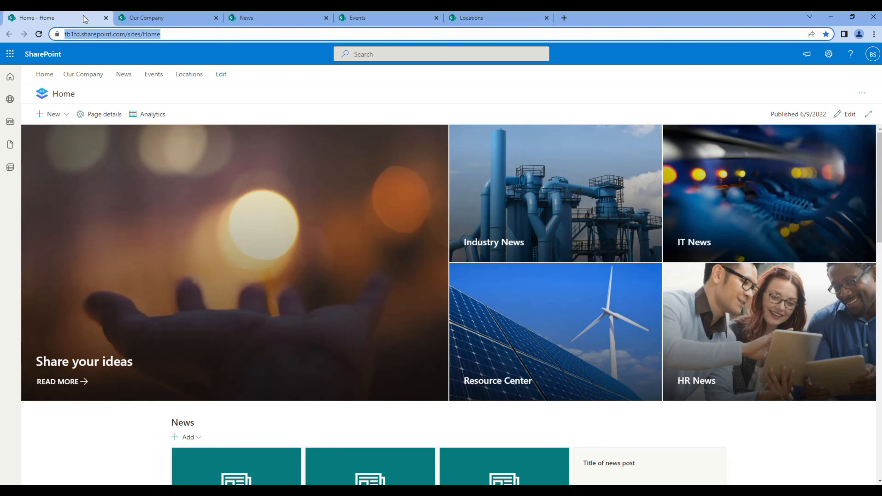
left_click(393, 21)
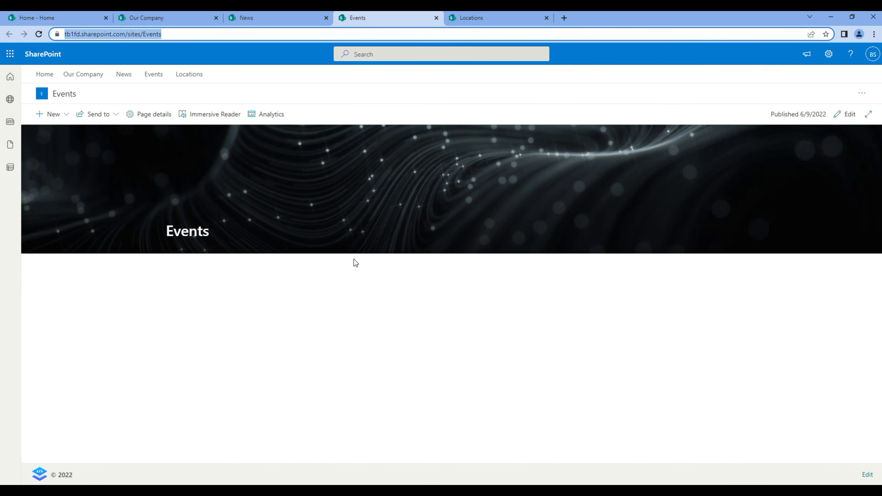
left_click(867, 475)
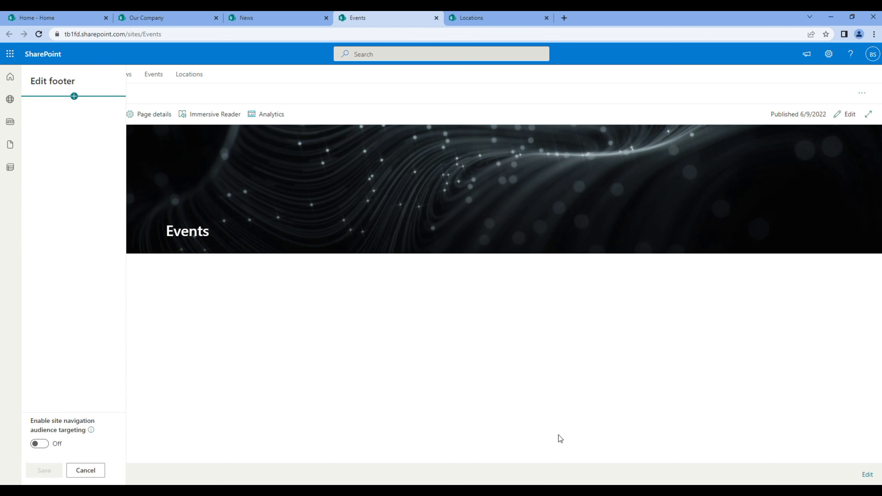
left_click(74, 96)
left_click(197, 135)
type("https://tb1fd.sharepoint.com/sites/Home")
double_click(252, 129)
key("ctrl+c")
left_click(207, 177)
key("ctrl+v")
left_click(160, 207)
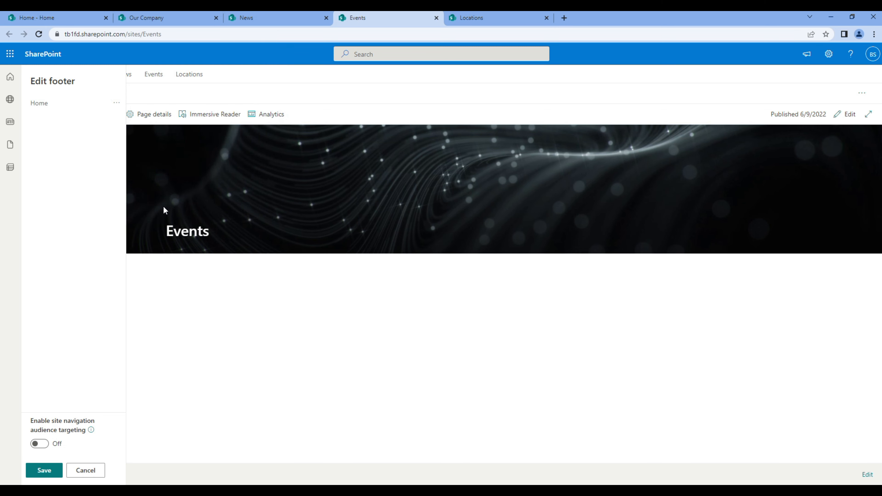
left_click(162, 17)
left_click(400, 15)
left_click(74, 112)
left_click(191, 137)
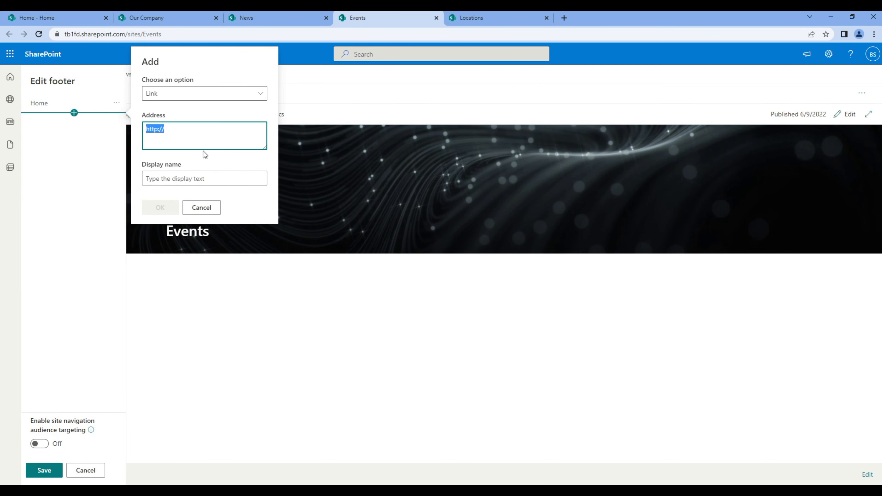
key("ctrl+v")
double_click(246, 133)
key("ctrl+c")
left_click(176, 179)
key("ctrl+v")
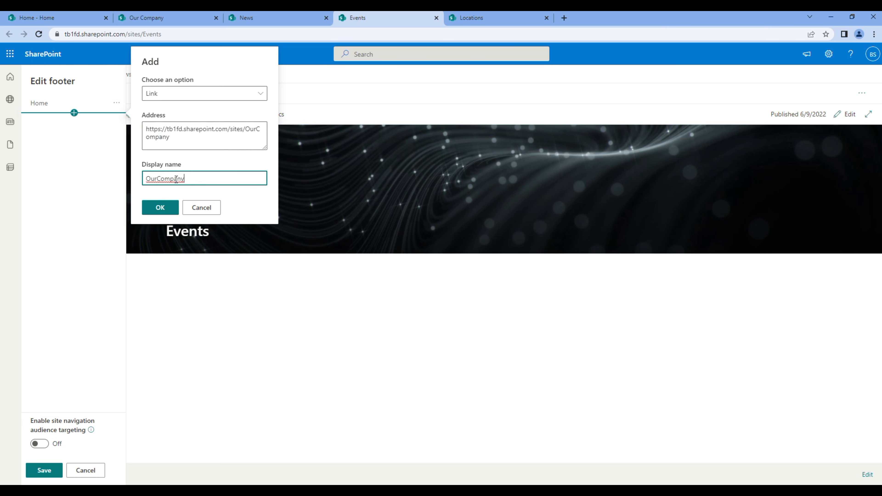
left_click(160, 207)
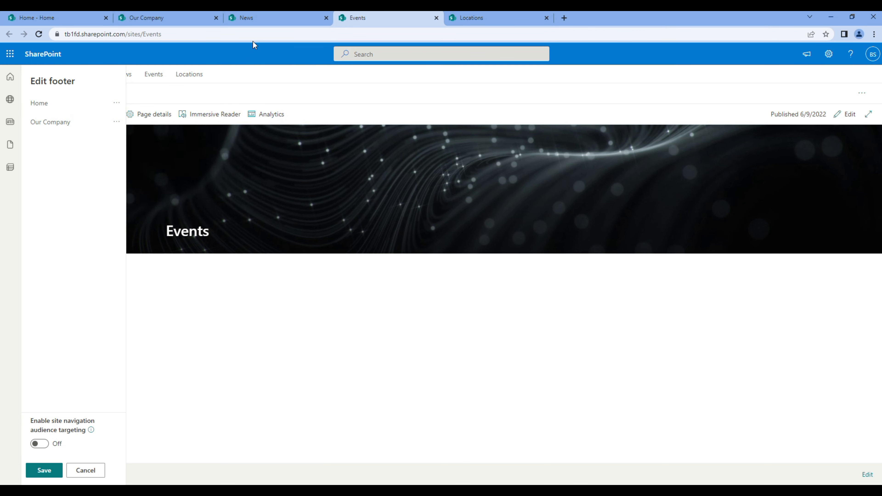
left_click(265, 21)
left_click(371, 21)
left_click(73, 131)
left_click(193, 138)
key("ctrl+v")
double_click(244, 131)
key("ctrl+c")
left_click(161, 178)
key("ctrl+v")
left_click(159, 207)
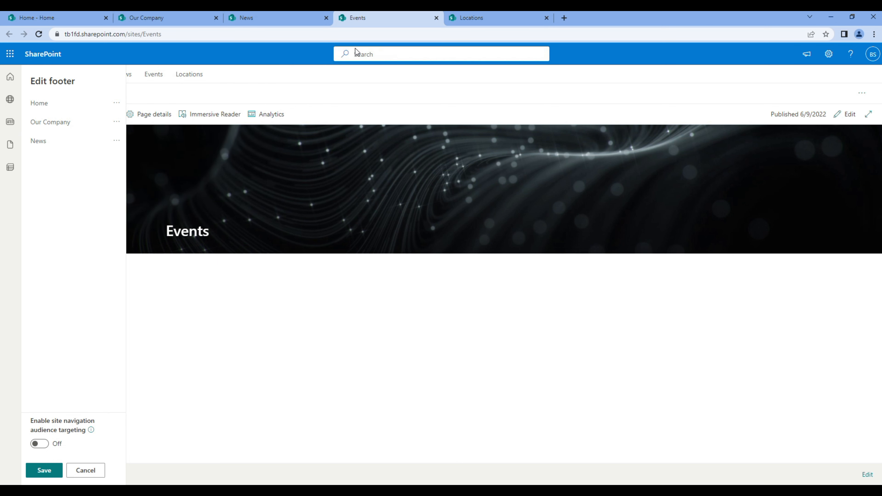
left_click(348, 40)
left_click(75, 151)
left_click(170, 151)
key("ctrl+v")
double_click(246, 144)
key("ctrl+c")
left_click(163, 194)
key("ctrl+v")
left_click(160, 222)
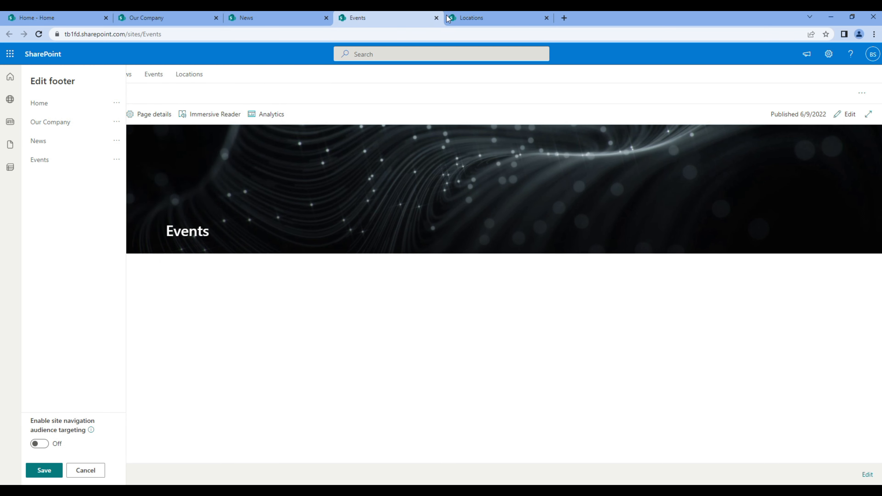
left_click(448, 19)
left_click(389, 20)
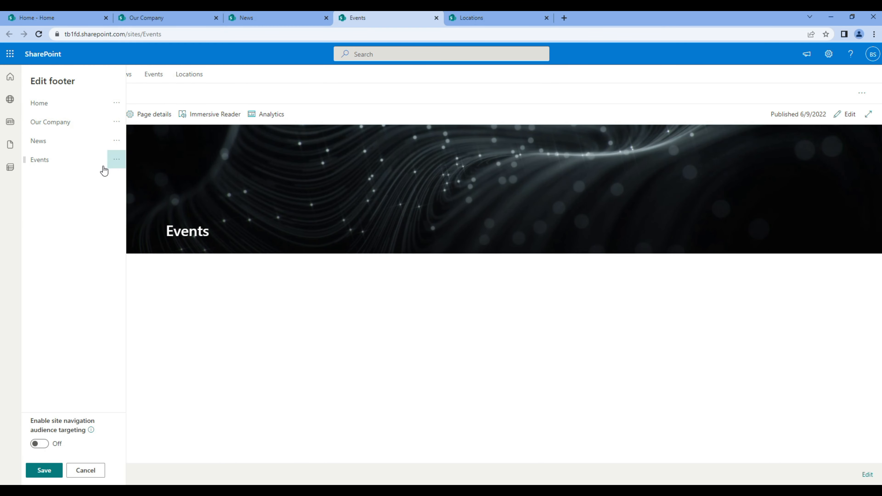
left_click(74, 169)
left_click(176, 173)
key("ctrl+a")
key("ctrl+v")
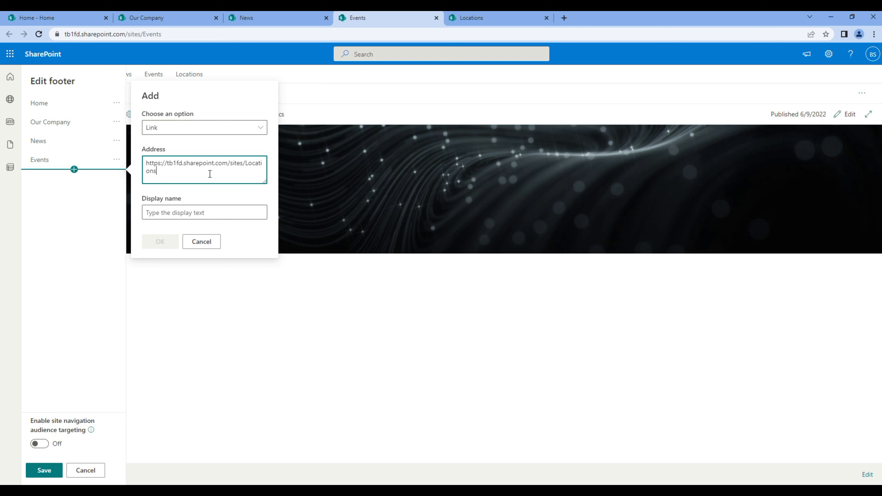
double_click(245, 163)
key("ctrl+c")
left_click(183, 210)
key("ctrl+v")
left_click(164, 241)
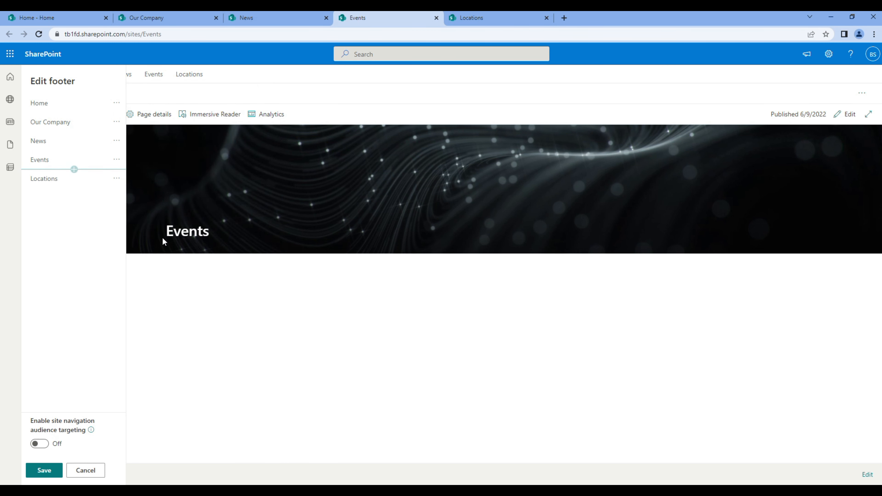
left_click(57, 472)
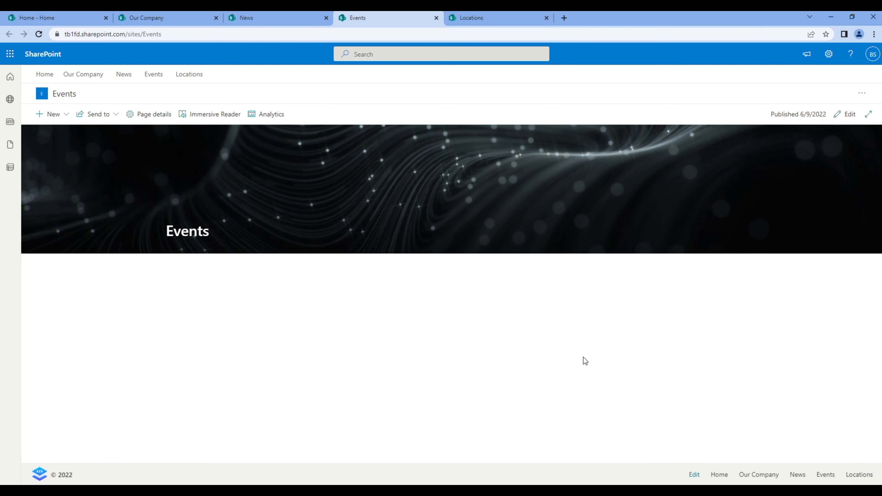
left_click(79, 20)
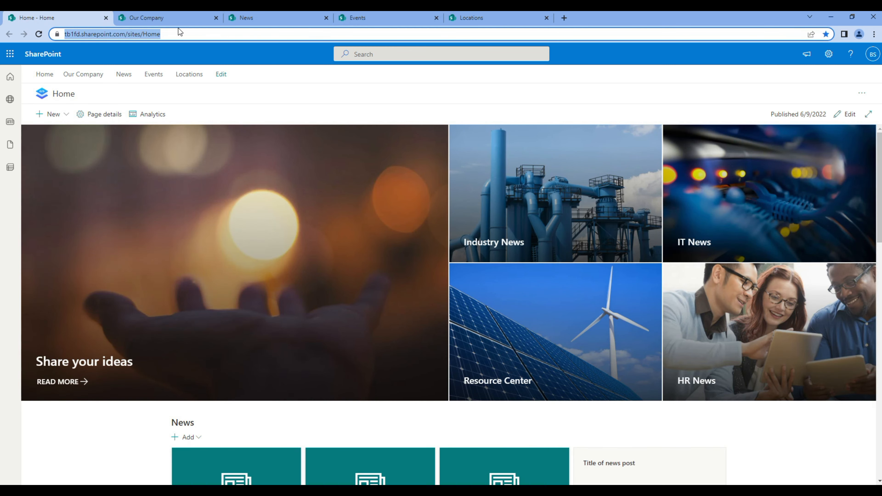
left_click(275, 21)
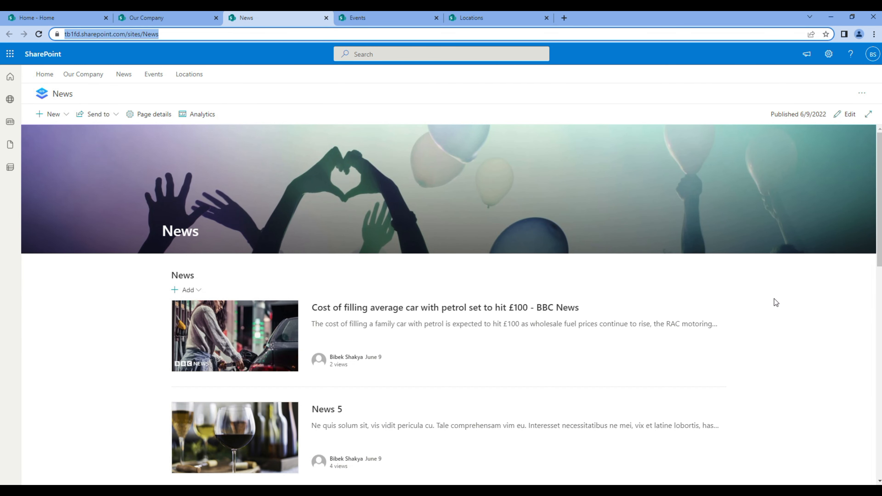
scroll(774, 298, "down", 10)
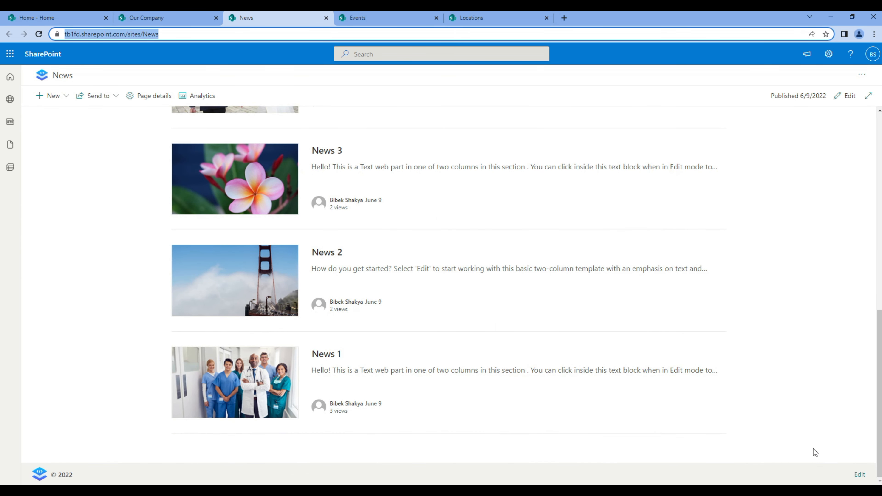
left_click(859, 474)
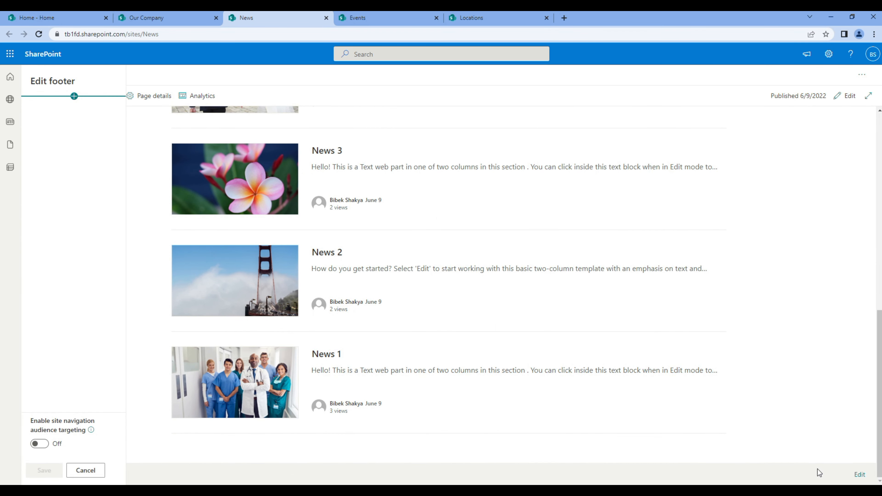
left_click(74, 95)
key("ctrl+a")
key("ctrl+v")
left_click(248, 131, "shift")
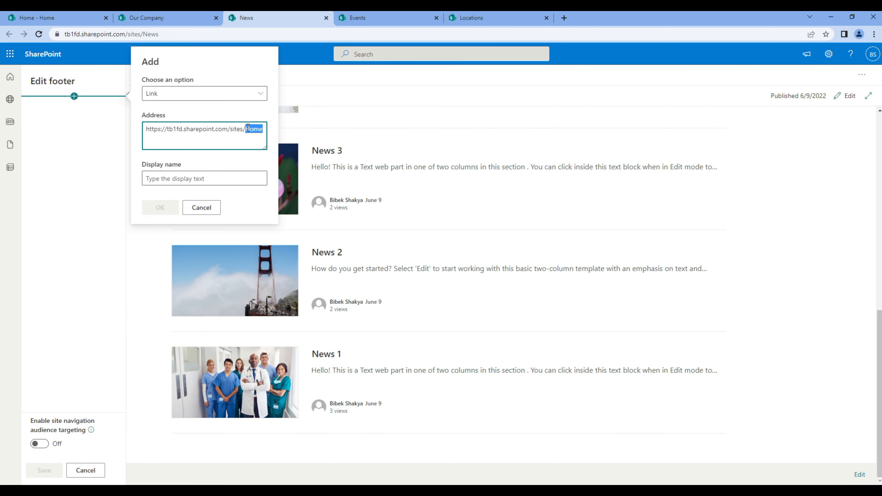
left_click(179, 181)
type("Home")
left_click(165, 205)
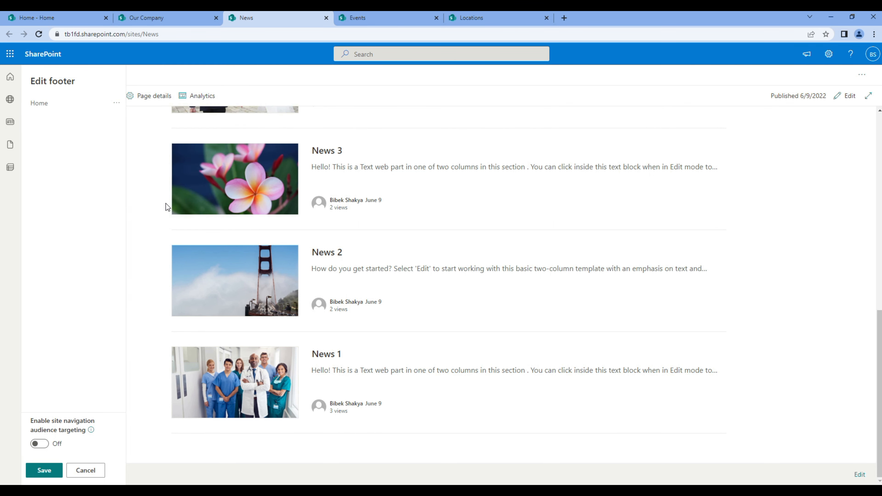
left_click(174, 20)
left_click(267, 21)
left_click(74, 113)
left_click(175, 137)
key("ctrl+v")
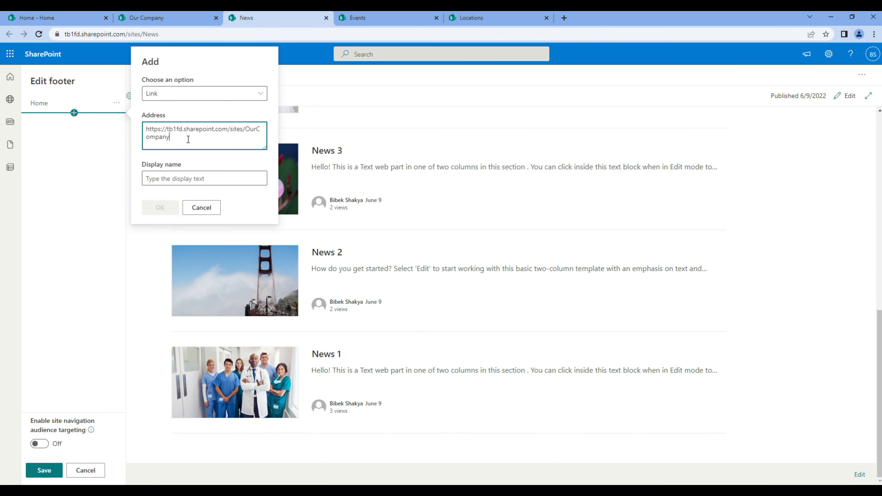
double_click(245, 133)
key("ctrl+c")
left_click(172, 178)
key("ctrl+v")
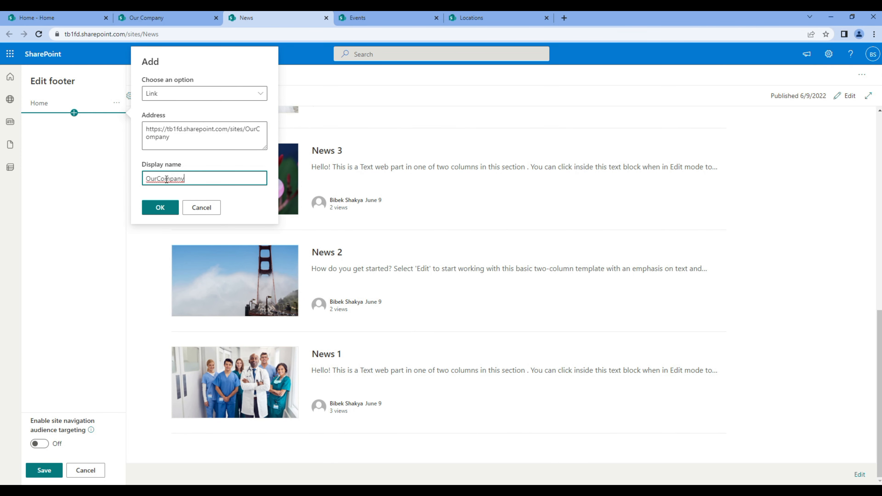
left_click(158, 207)
left_click(222, 34)
left_click(74, 131)
left_click(224, 137)
key("ctrl+v")
double_click(245, 130)
key("ctrl+c")
left_click(201, 176)
key("ctrl+v")
left_click(160, 208)
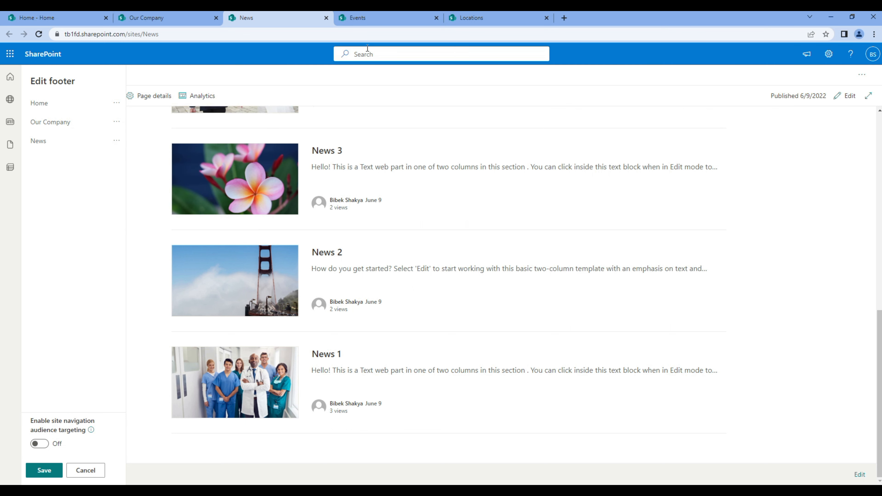
left_click(372, 18)
left_click(270, 18)
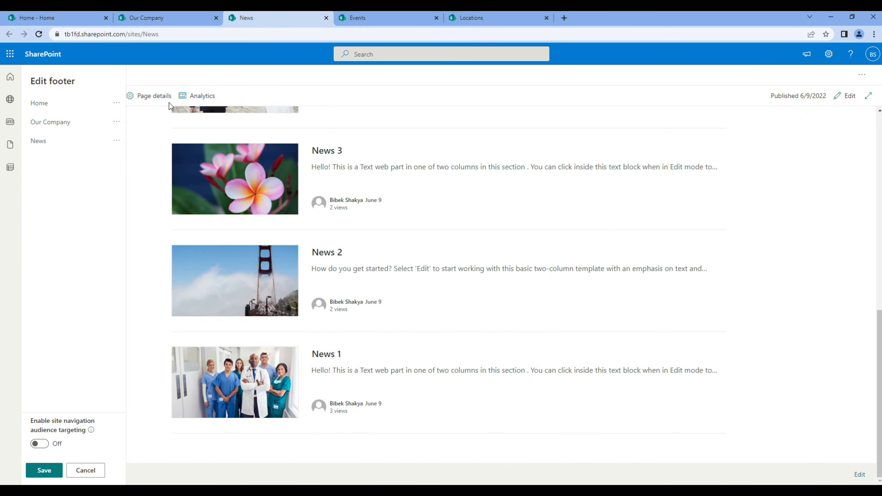
left_click(74, 151)
left_click(173, 157)
key("ctrl+v")
left_click(192, 194)
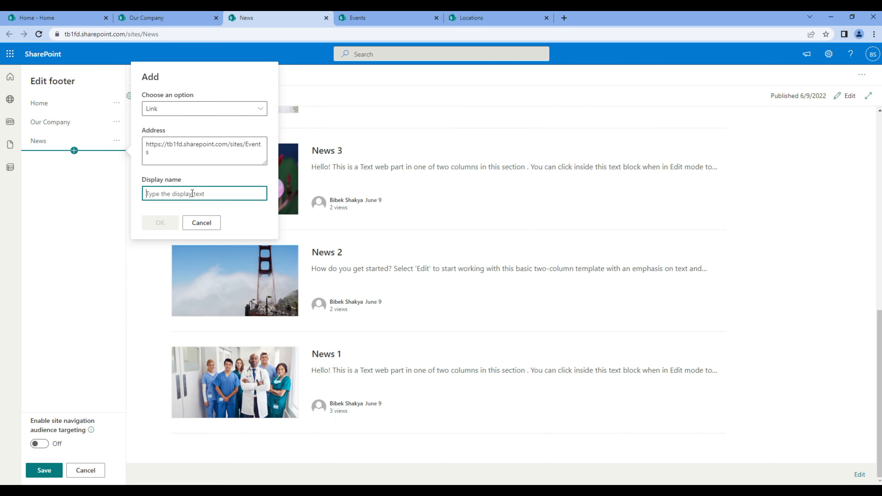
double_click(247, 144)
key("ctrl+c")
left_click(193, 193)
key("ctrl+v")
left_click(160, 223)
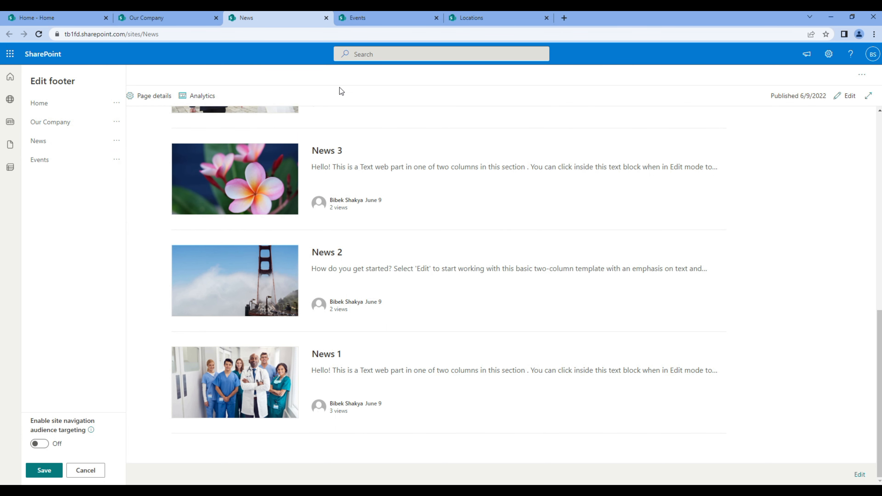
left_click(469, 18)
left_click(286, 17)
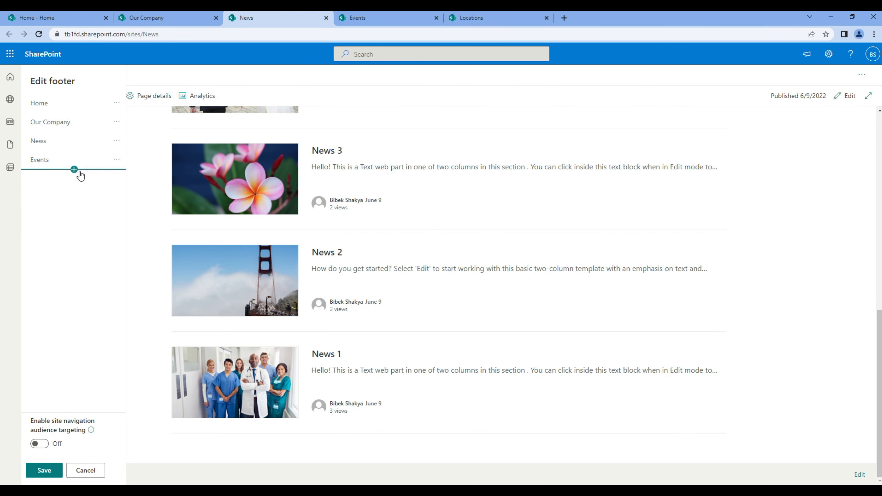
left_click(74, 170)
left_click(183, 173)
key("ctrl+v")
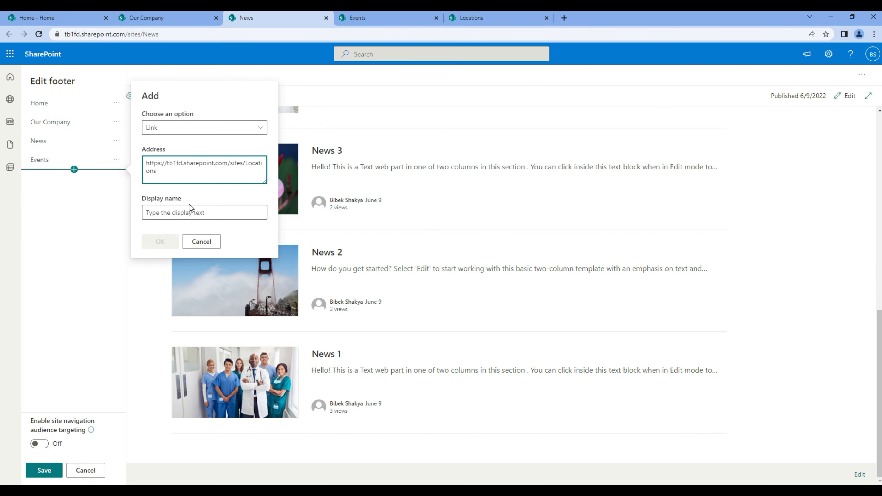
double_click(247, 162)
left_click(181, 210)
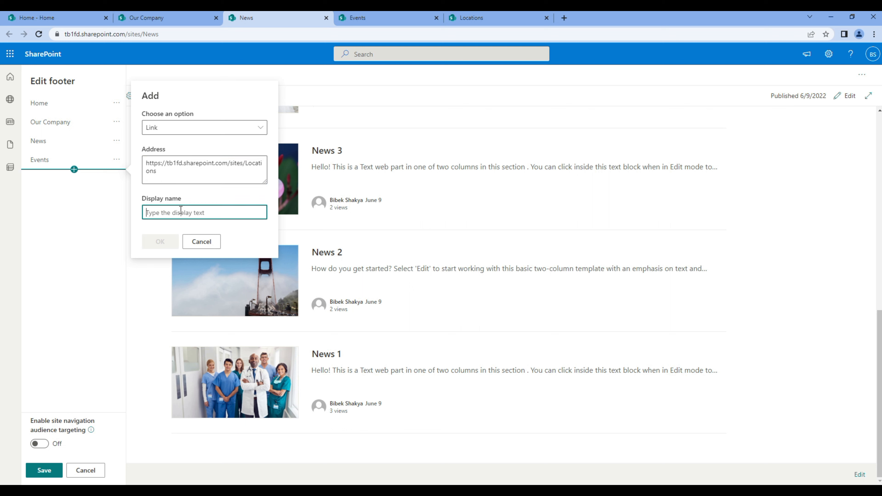
left_click(166, 242)
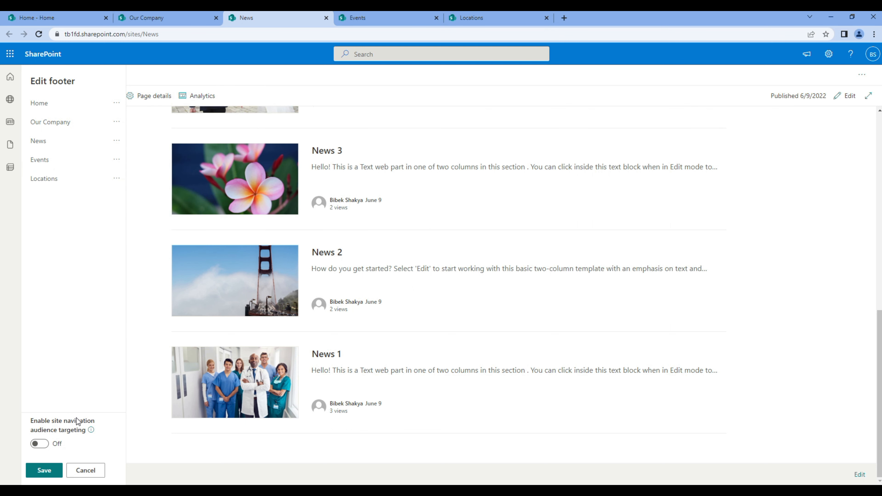
left_click(51, 470)
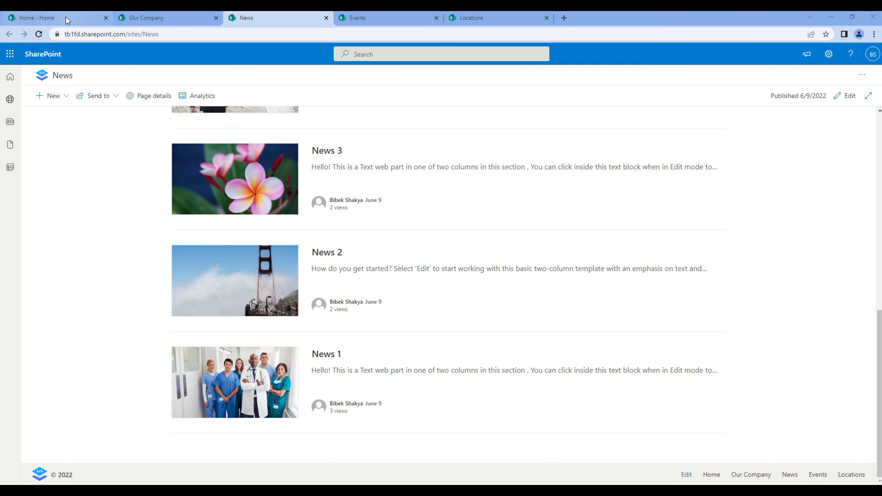
left_click(80, 19)
left_click(175, 21)
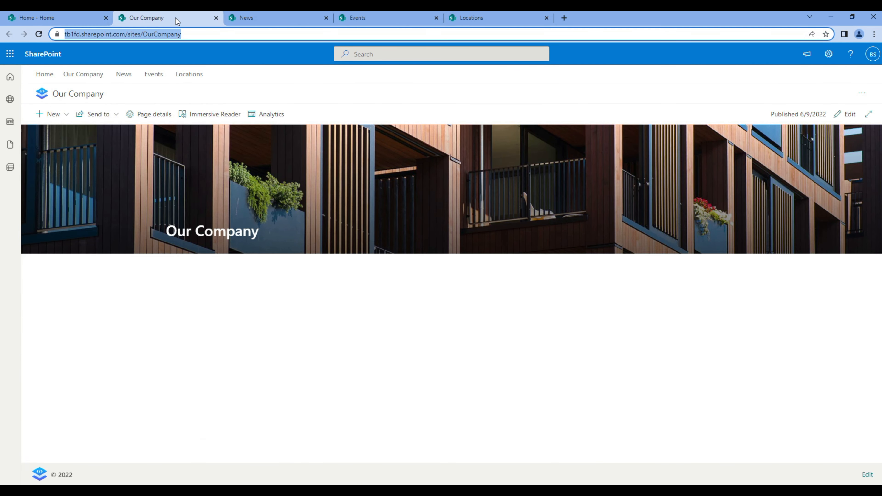
left_click(866, 475)
left_click(74, 97)
left_click(188, 136)
key("ctrl+v")
double_click(247, 130)
key("ctrl+c")
left_click(195, 178)
key("ctrl+v")
left_click(163, 208)
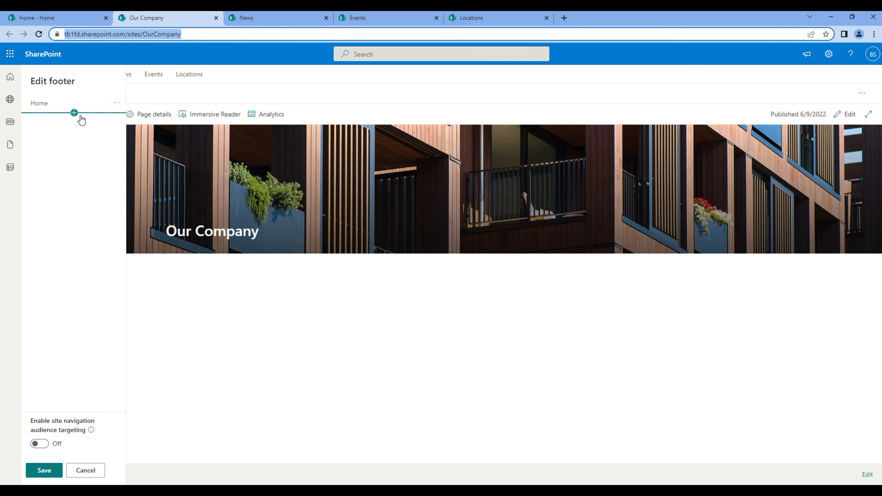
left_click(74, 112)
key("ctrl+a")
key("ctrl+v")
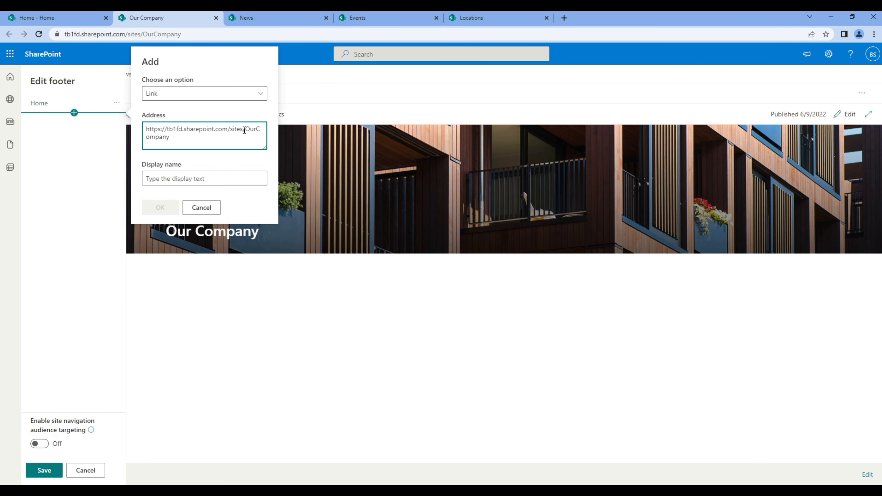
double_click(245, 130)
key("ctrl+c")
left_click(163, 178)
key("ctrl+v")
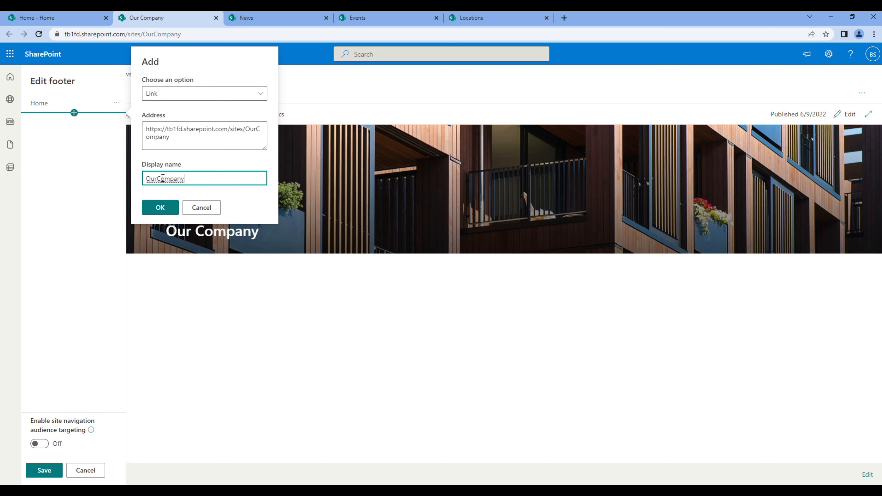
left_click(158, 179)
left_click(160, 208)
left_click(258, 17)
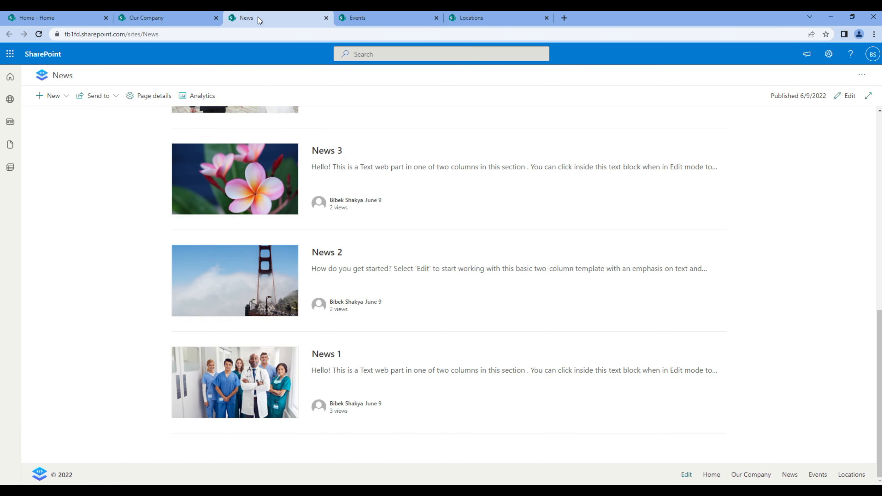
left_click(220, 34)
left_click(169, 17)
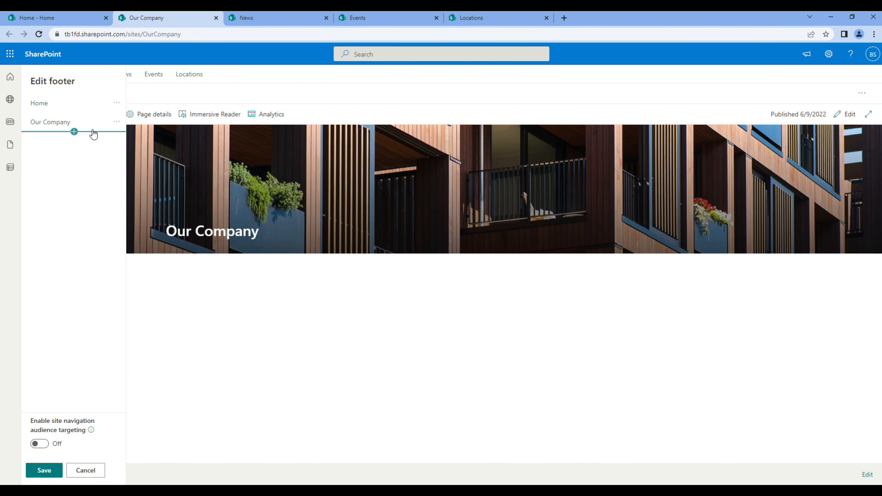
left_click(74, 131)
left_click(175, 147)
key("ctrl+v")
double_click(247, 130)
key("ctrl+c")
left_click(170, 179)
key("ctrl+v")
left_click(160, 208)
left_click(349, 21)
left_click(205, 19)
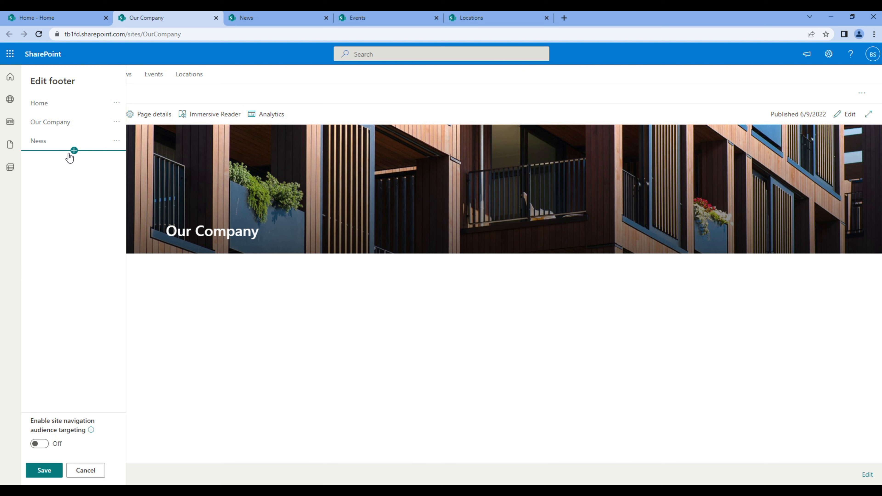
left_click(74, 150)
left_click(170, 148)
key("ctrl+v")
double_click(253, 144)
key("ctrl+c")
left_click(194, 193)
key("ctrl+v")
left_click(160, 223)
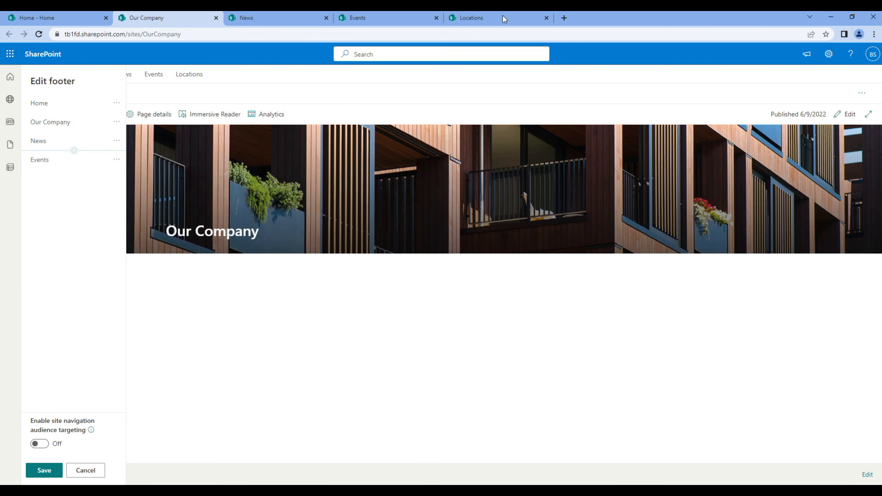
left_click(493, 20)
left_click(195, 19)
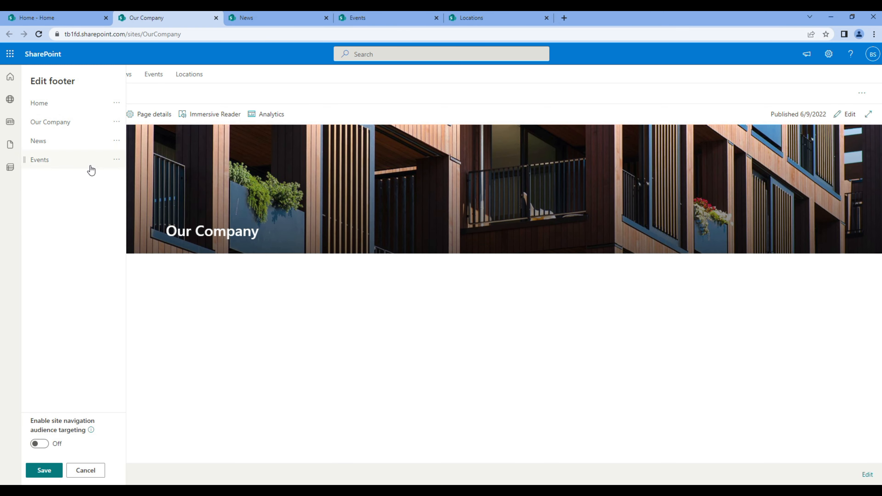
left_click(74, 170)
left_click(191, 177)
key("ctrl+v")
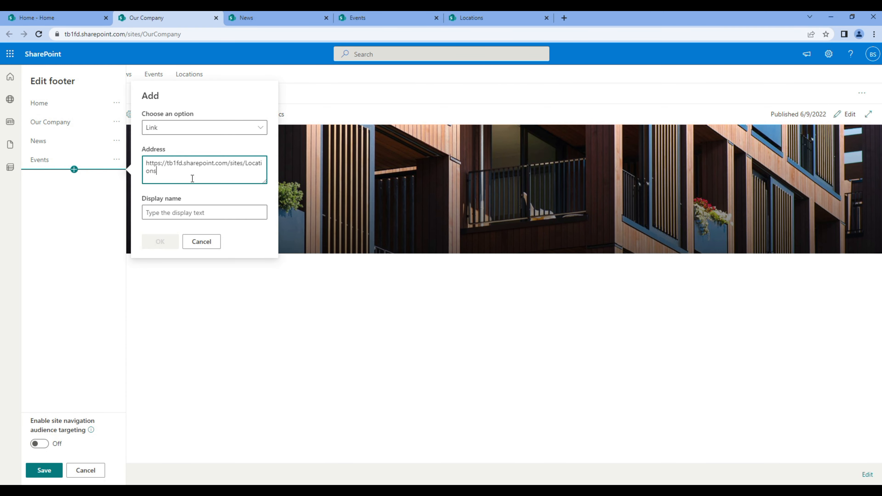
double_click(246, 162)
key("ctrl+c")
left_click(174, 213)
key("ctrl+v")
left_click(160, 241)
left_click(53, 470)
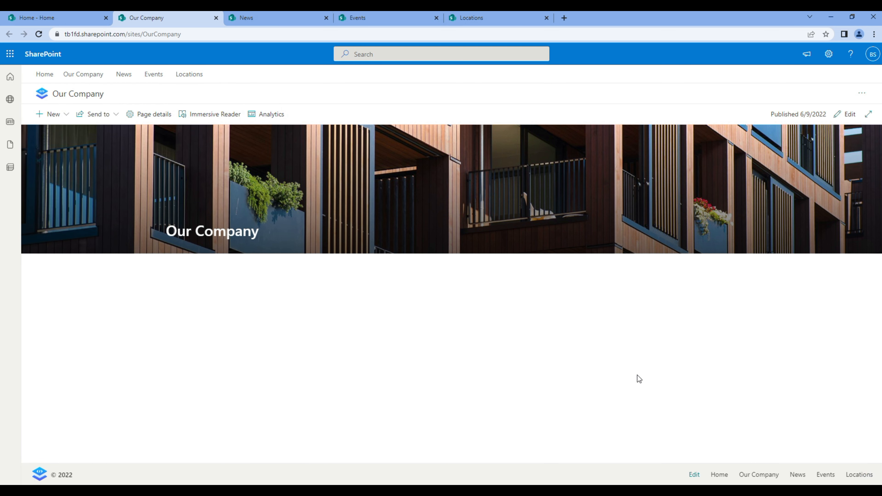
left_click(72, 21)
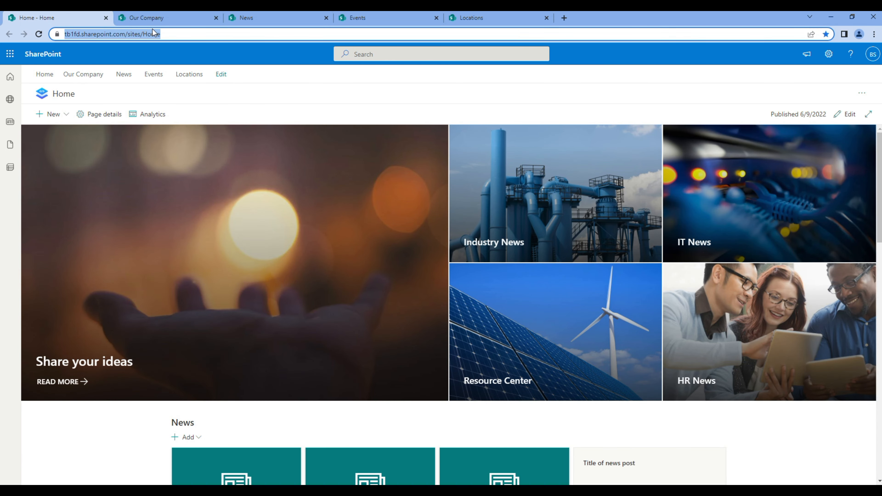
scroll(617, 360, "down", 10)
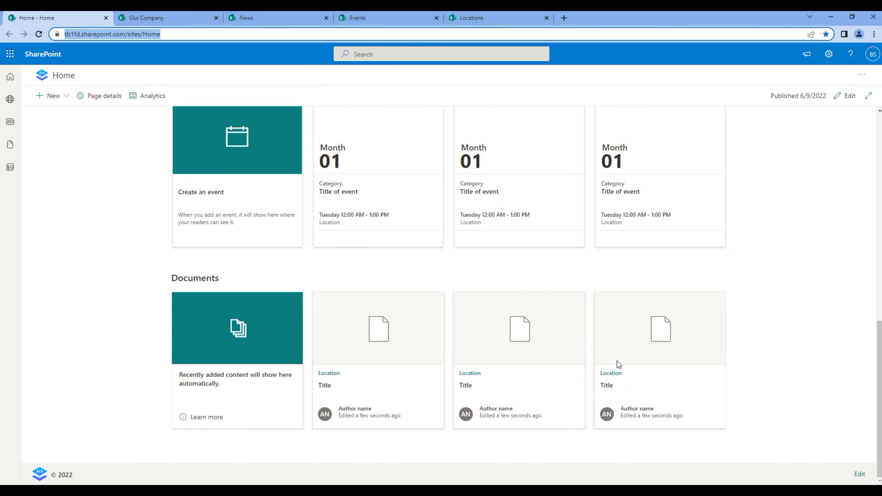
left_click(859, 474)
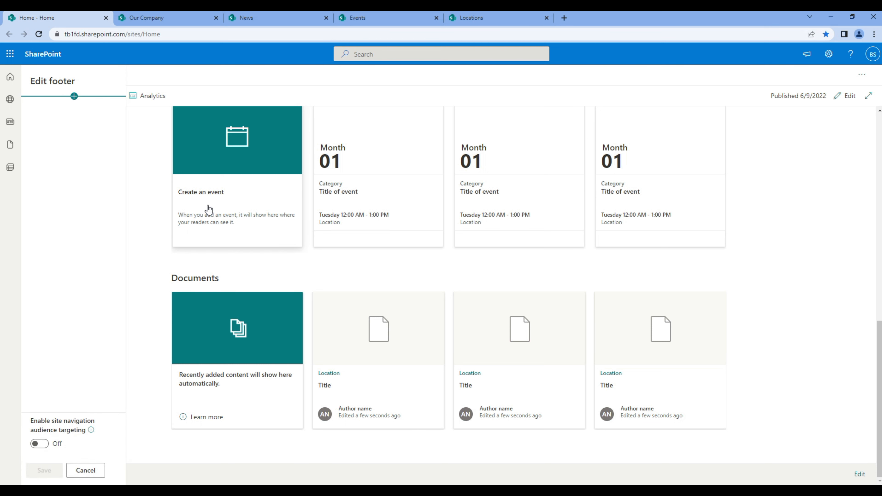
left_click(74, 95)
triple_click(184, 135)
key("ctrl+v")
double_click(246, 130)
key("ctrl+c")
left_click(199, 177)
key("ctrl+v")
left_click(158, 207)
key("ctrl+Tab")
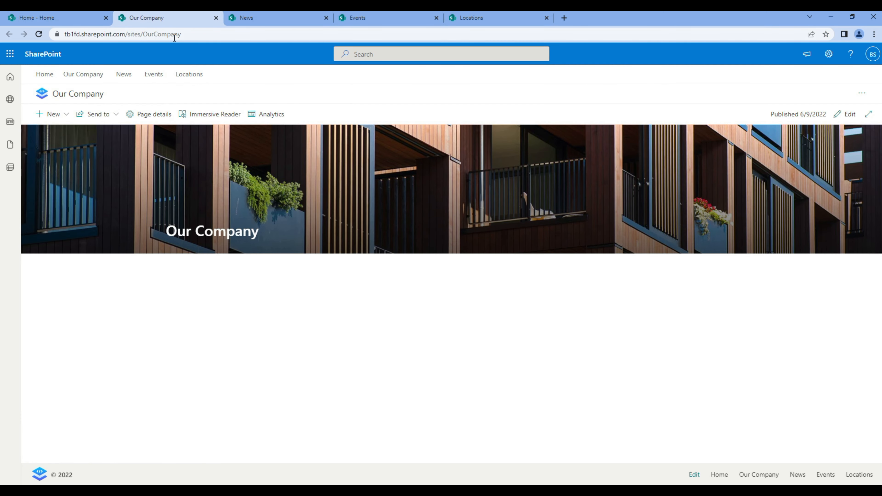
left_click(64, 17)
left_click(74, 113)
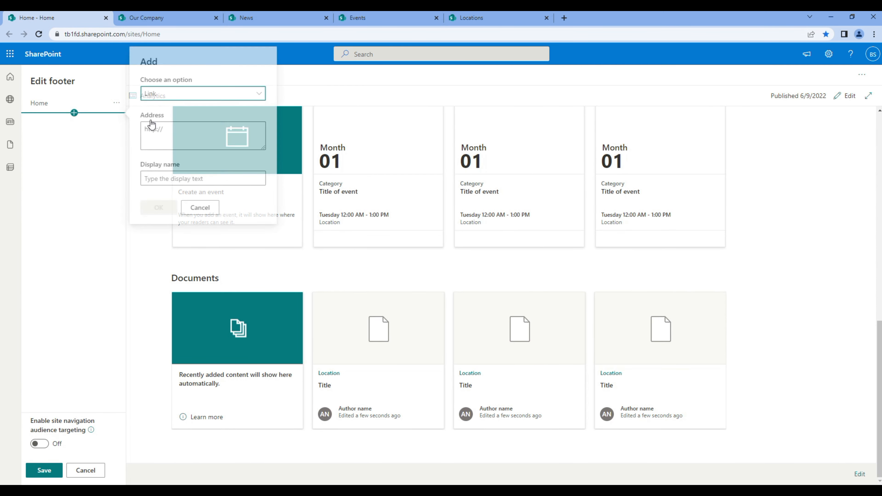
triple_click(191, 129)
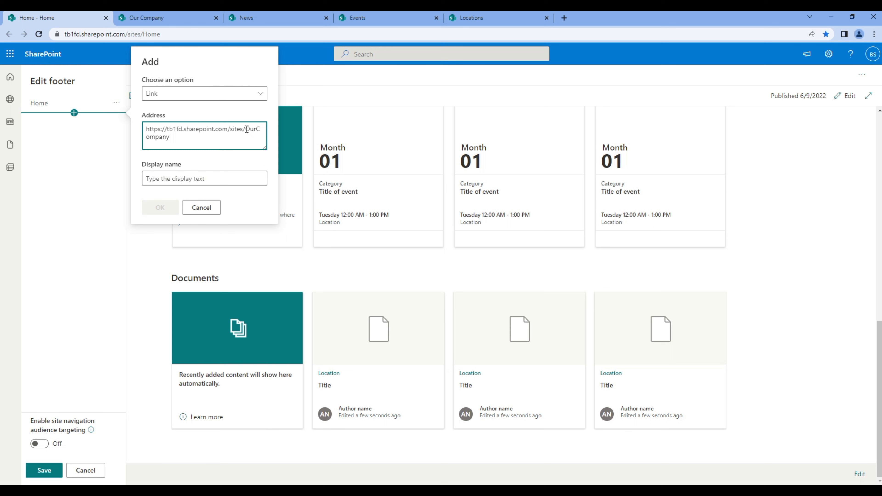
left_click_drag(245, 130, 170, 137)
key("ctrl+c")
left_click(177, 180)
key("ctrl+v")
left_click(158, 179)
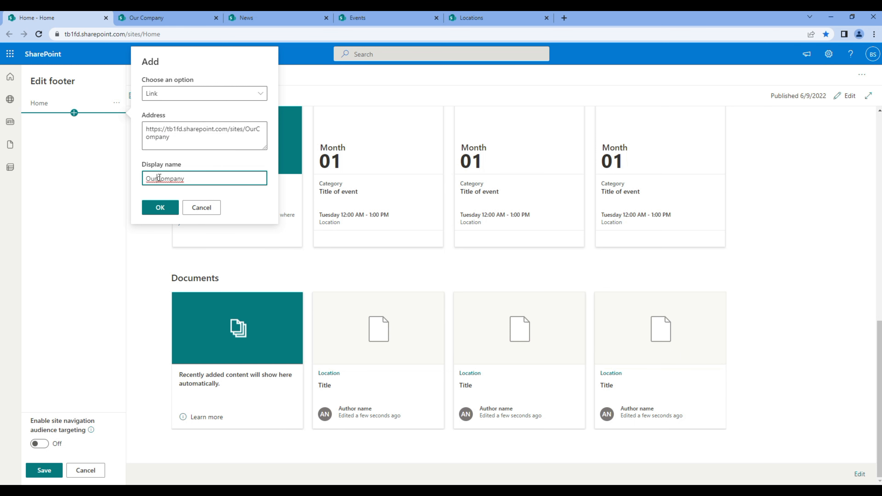
left_click(157, 203)
Step: Add a "News" link below Our Company in the Home site's footer, using the News site's address
left_click(234, 21)
left_click(62, 18)
left_click(75, 132)
left_click(153, 137)
key("ctrl+v")
left_click_drag(244, 129, 261, 130)
left_click(203, 178)
type("News")
left_click(160, 207)
left_click(367, 19)
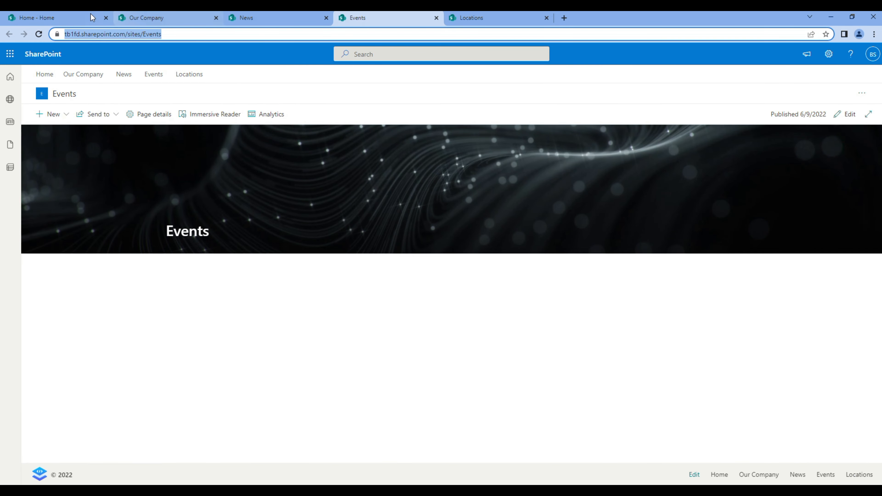
left_click(78, 17)
left_click(74, 150)
key("ctrl+v")
double_click(247, 144)
key("ctrl+c")
left_click(191, 193)
key("ctrl+v")
left_click(160, 223)
left_click(490, 21)
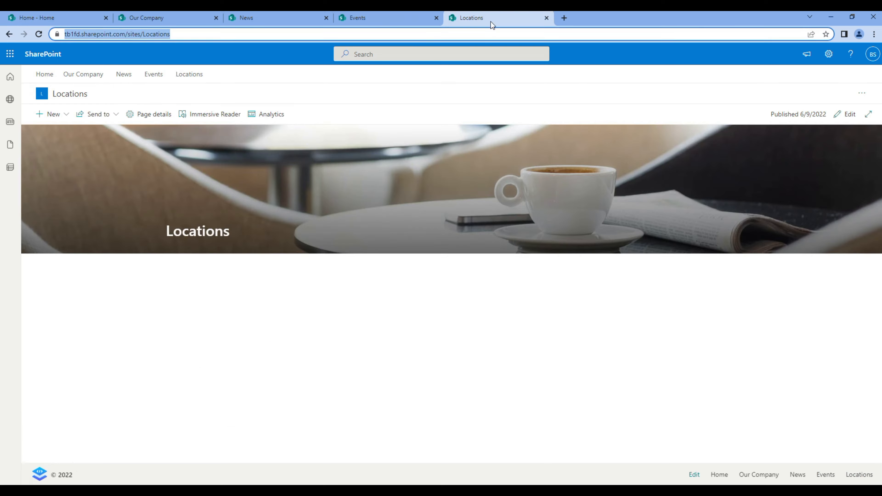
left_click(66, 17)
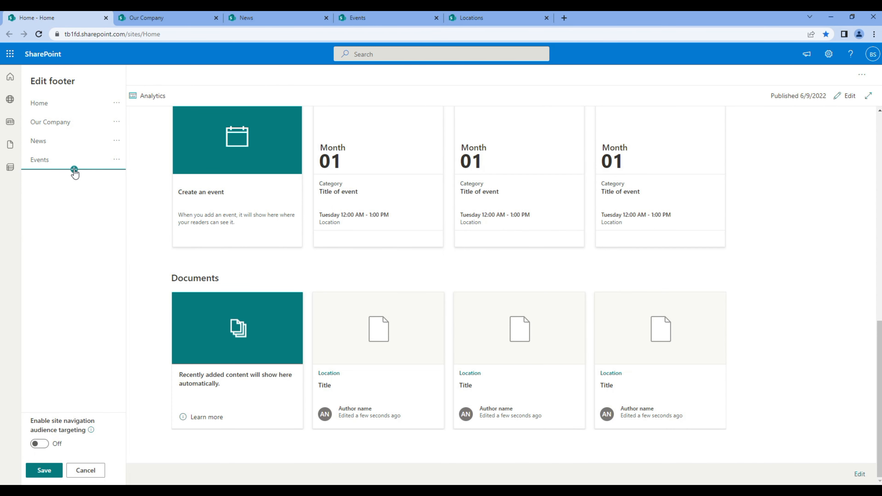
left_click(74, 169)
left_click(178, 164)
key("ctrl+v")
double_click(247, 165)
key("ctrl+c")
left_click(205, 212)
key("ctrl+v")
left_click(171, 241)
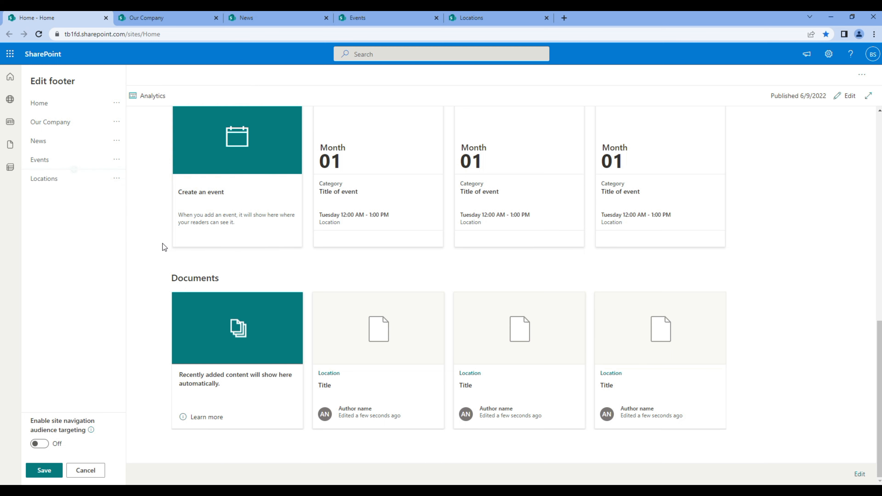
left_click(54, 465)
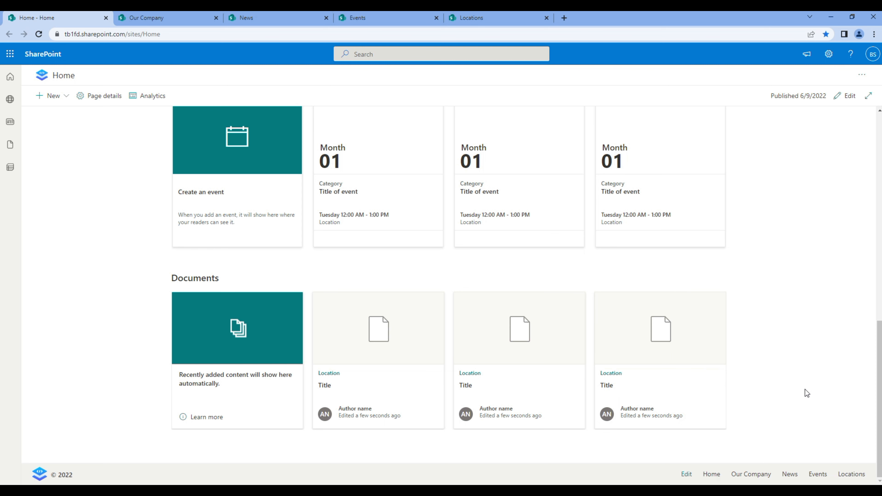
Step: Check the footer on the Our Company, News, Events and Locations sites in turn
left_click(195, 15)
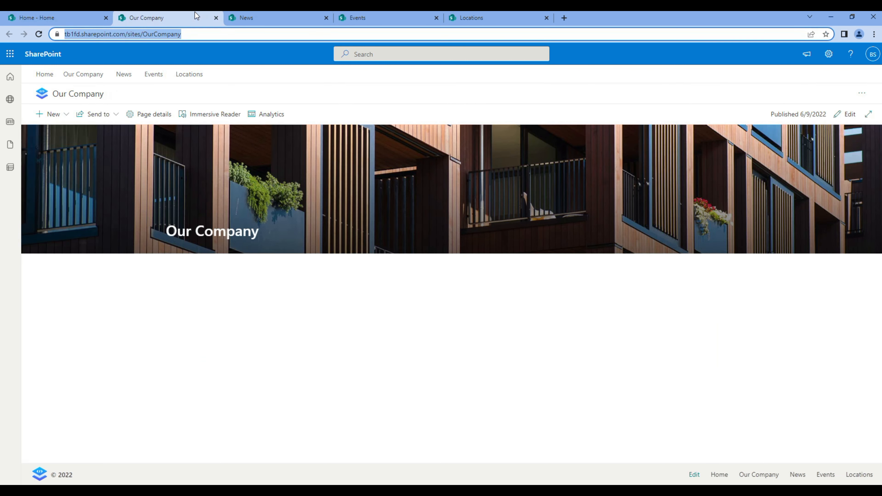
left_click(260, 16)
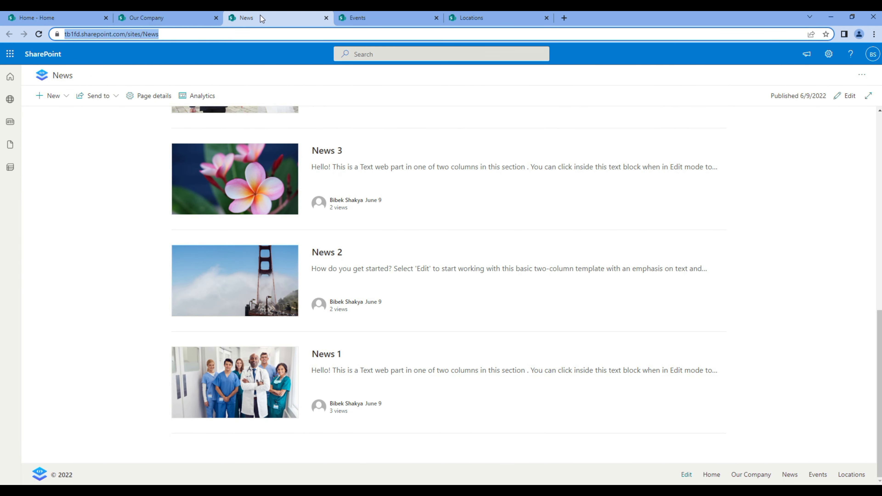
left_click(379, 18)
left_click(497, 21)
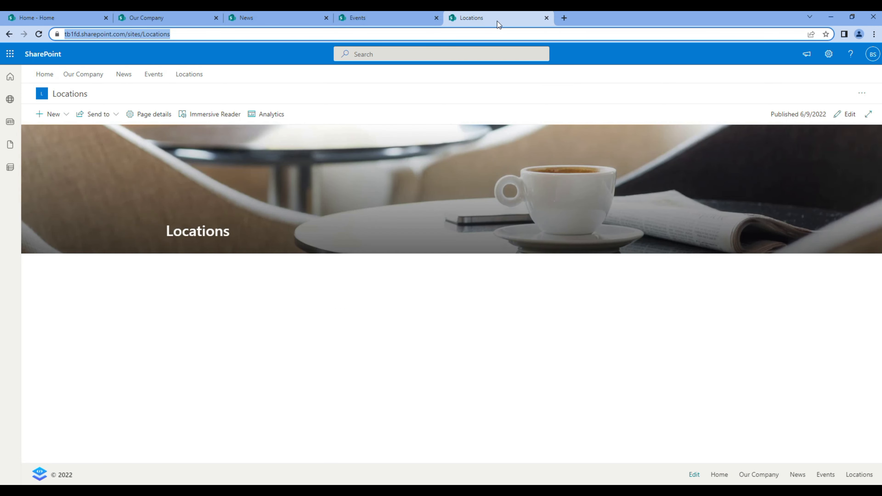